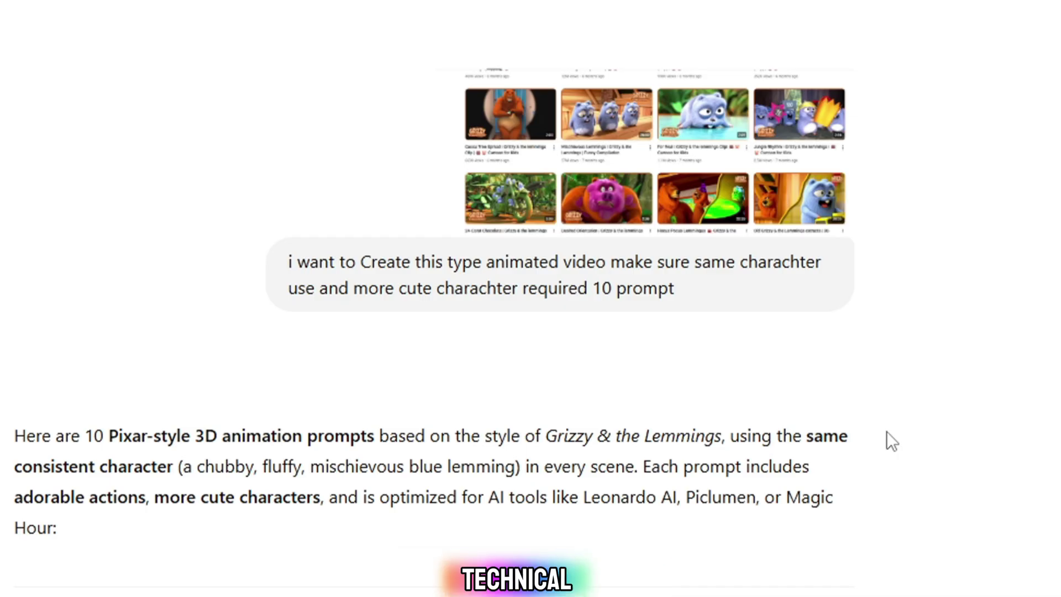
# Read the first three generated animation prompts, from Lemmings' Ice Cream Explosion to Jungle Gym Chaos.
pyautogui.scroll(-3, 851, 443)
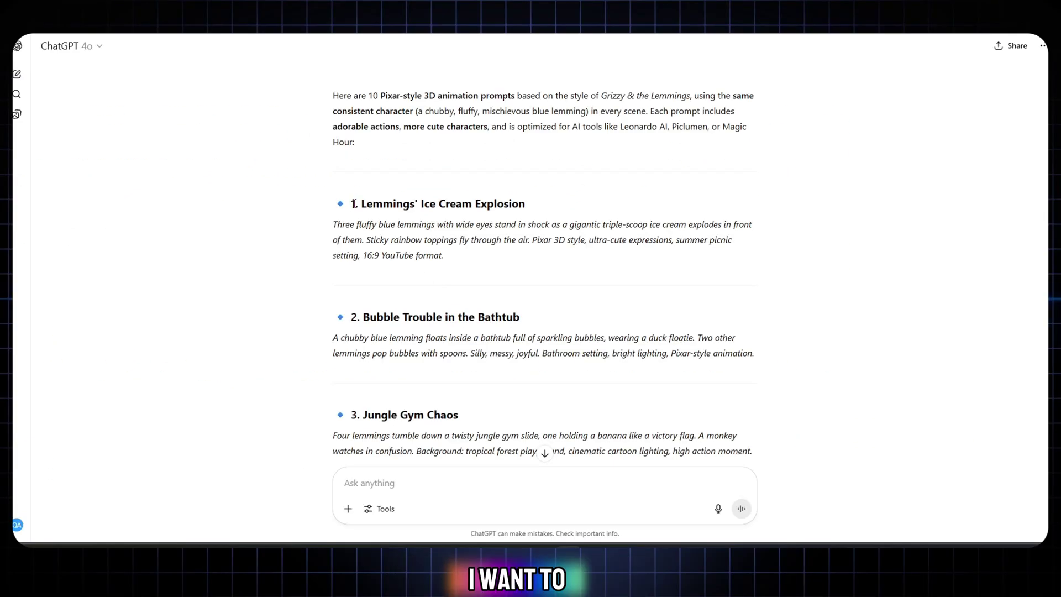
pyautogui.moveTo(433, 225); pyautogui.dragTo(443, 257)
pyautogui.click(431, 252)
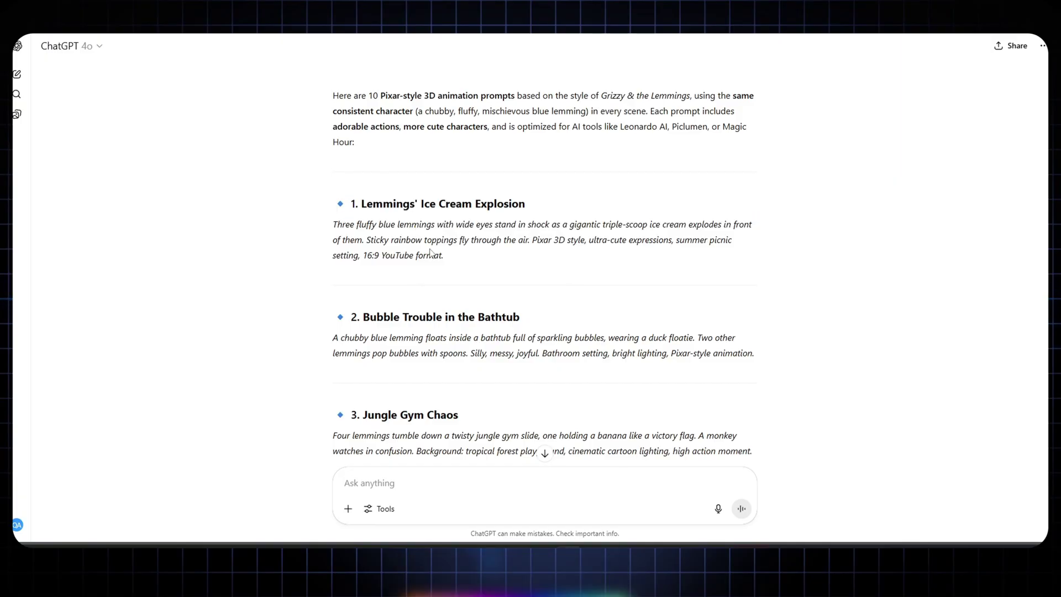
pyautogui.scroll(-1, 431, 253)
pyautogui.moveTo(352, 261); pyautogui.dragTo(765, 308)
pyautogui.click(360, 241)
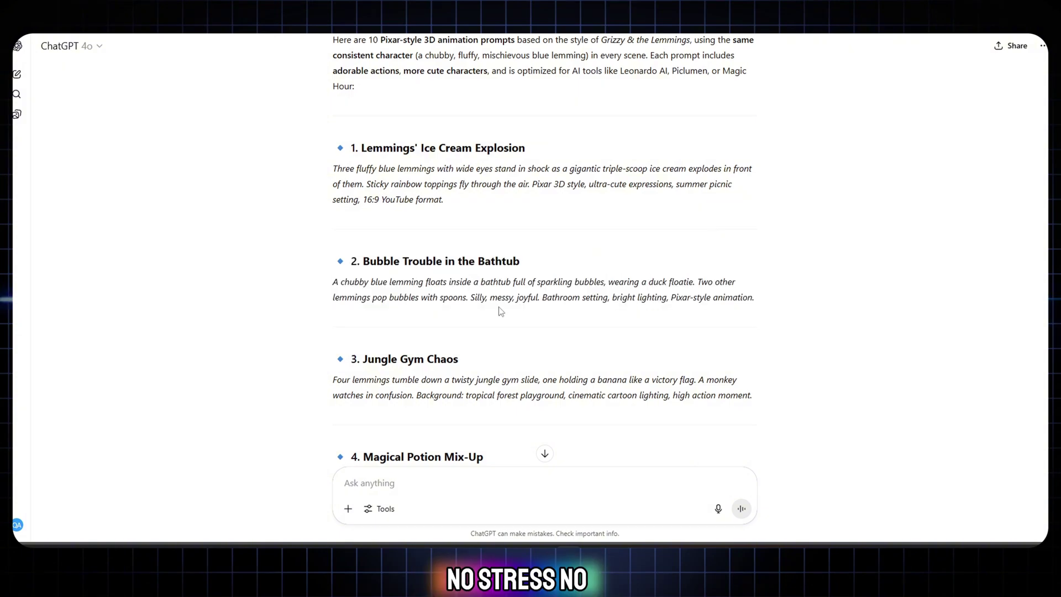
pyautogui.scroll(-2, 501, 311)
pyautogui.moveTo(349, 249); pyautogui.dragTo(776, 290)
pyautogui.click(509, 285)
# Read the remaining animation prompts, from Magical Potion Mix-Up to Space Banana Rocket Launch.
pyautogui.scroll(-2, 509, 285)
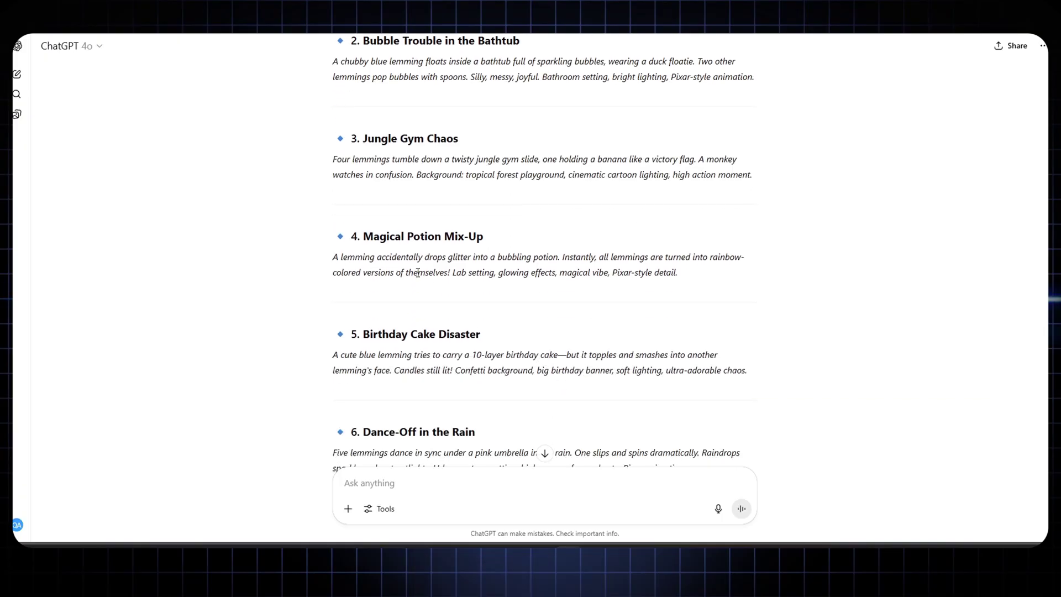
pyautogui.moveTo(349, 236); pyautogui.dragTo(688, 281)
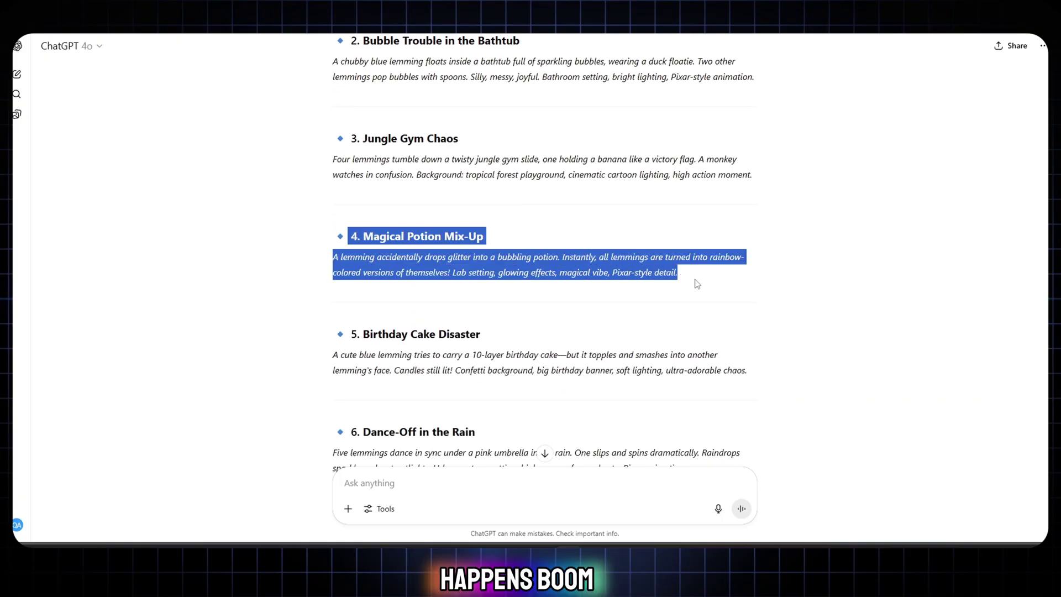
pyautogui.click(360, 216)
pyautogui.scroll(-2, 359, 222)
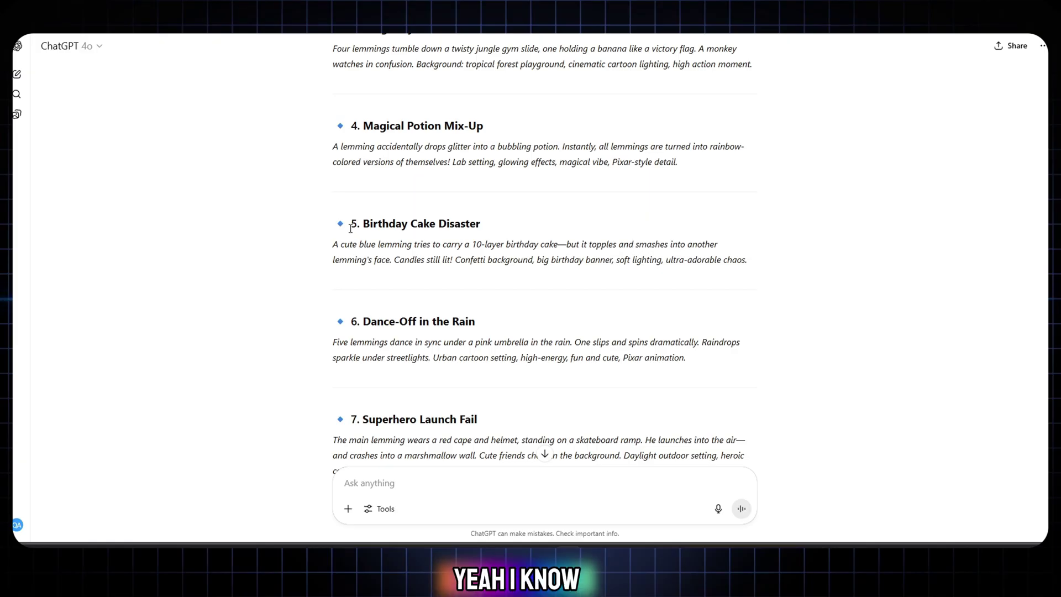
pyautogui.moveTo(350, 229); pyautogui.dragTo(486, 230)
pyautogui.moveTo(690, 245); pyautogui.dragTo(784, 435)
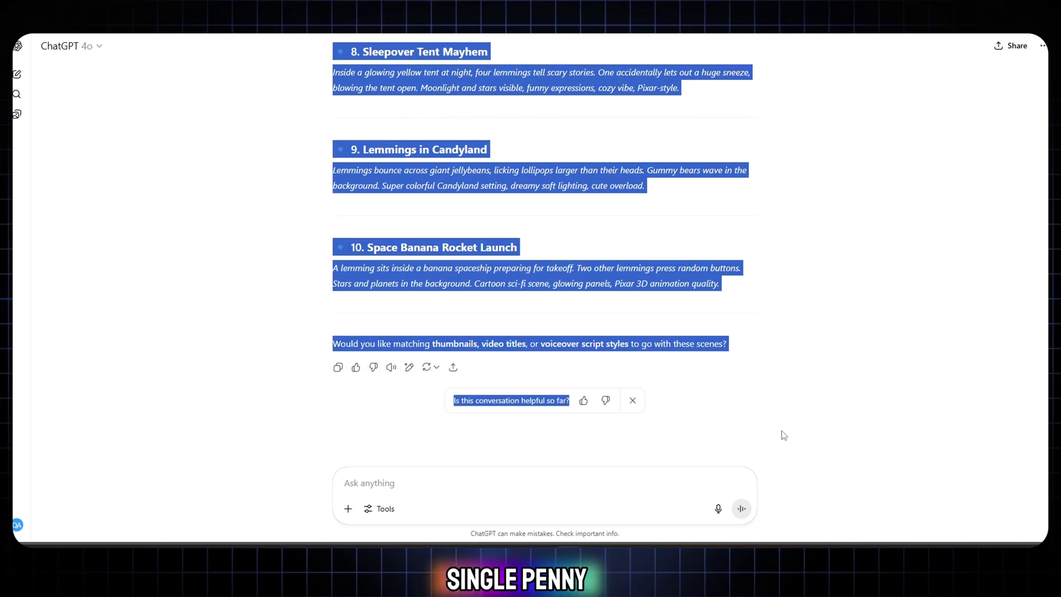
pyautogui.moveTo(790, 317); pyautogui.dragTo(796, 305)
pyautogui.click(464, 249)
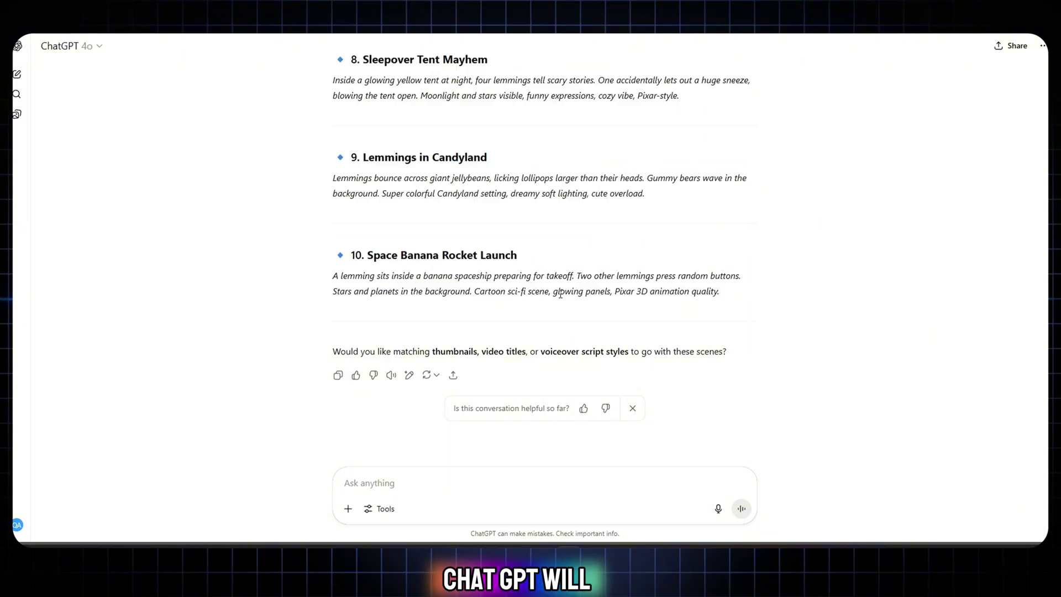
# Return to the original request in the conversation and review the list of animation prompts again.
pyautogui.scroll(9, 561, 295)
pyautogui.scroll(10, 561, 294)
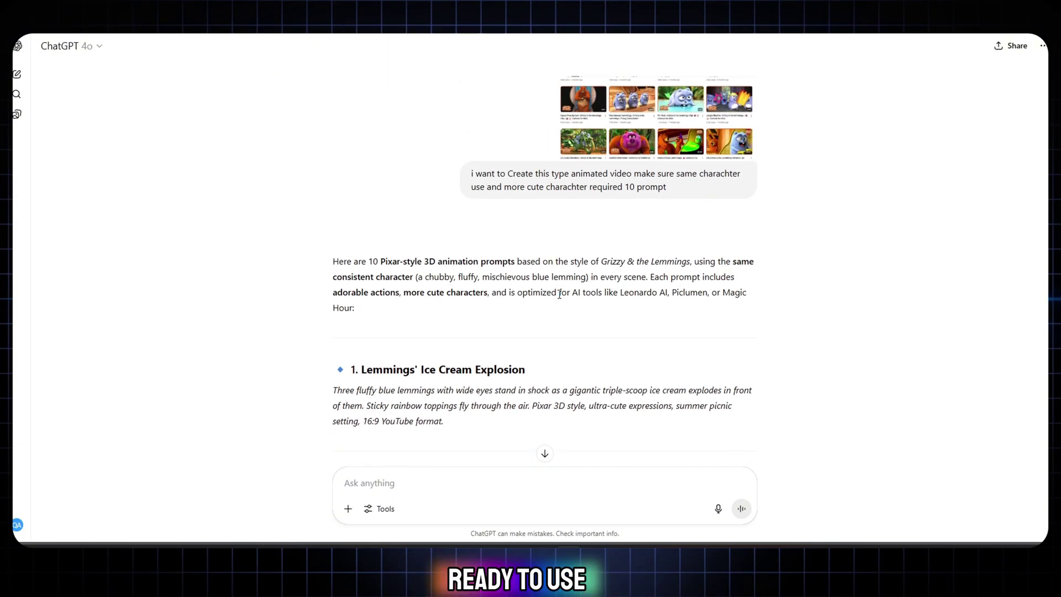
pyautogui.scroll(-3, 556, 294)
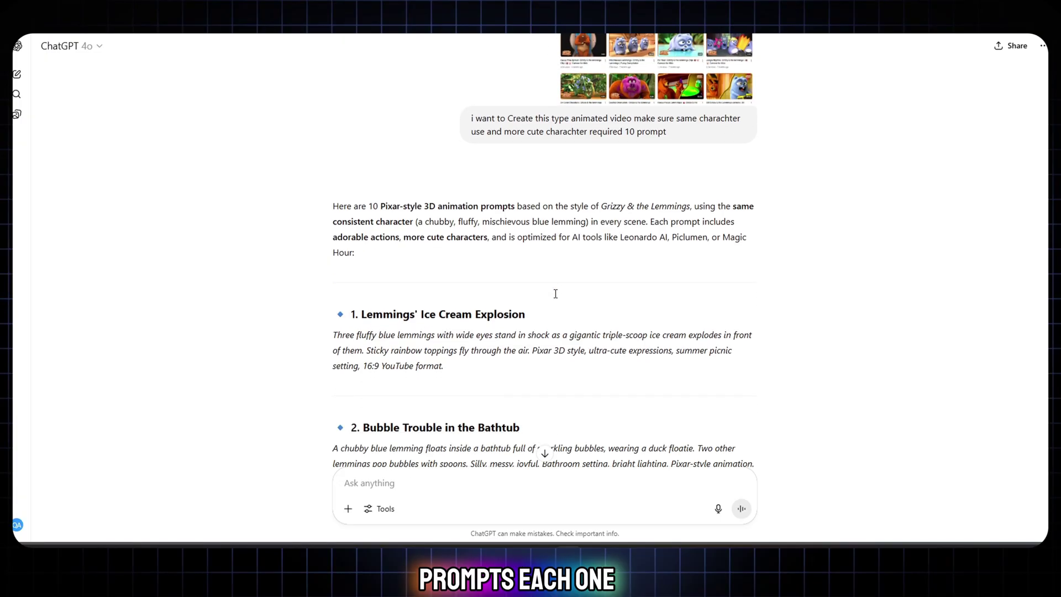
pyautogui.scroll(-3, 555, 293)
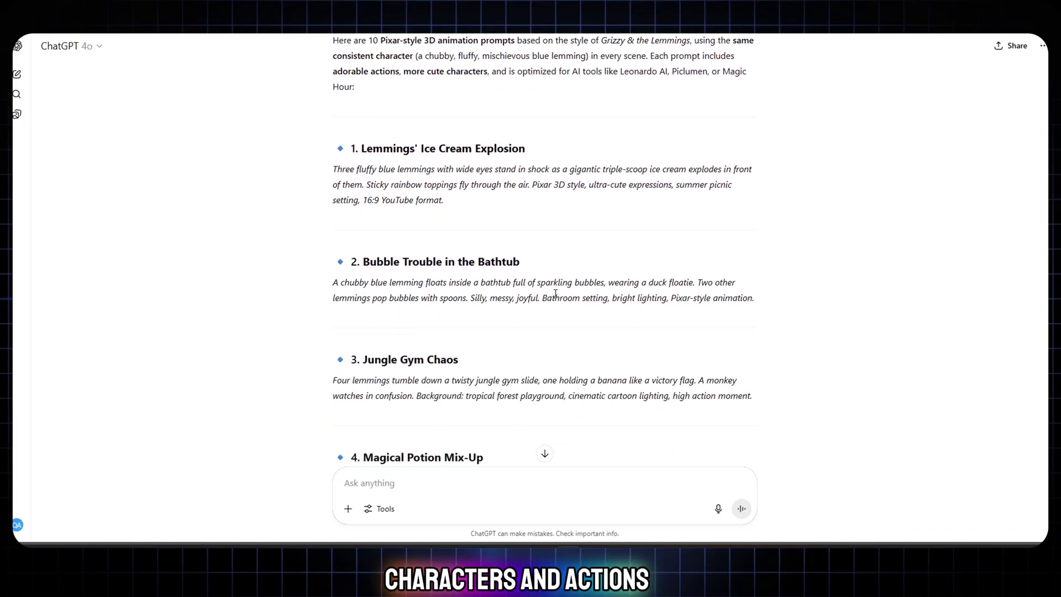
pyautogui.scroll(-3, 556, 293)
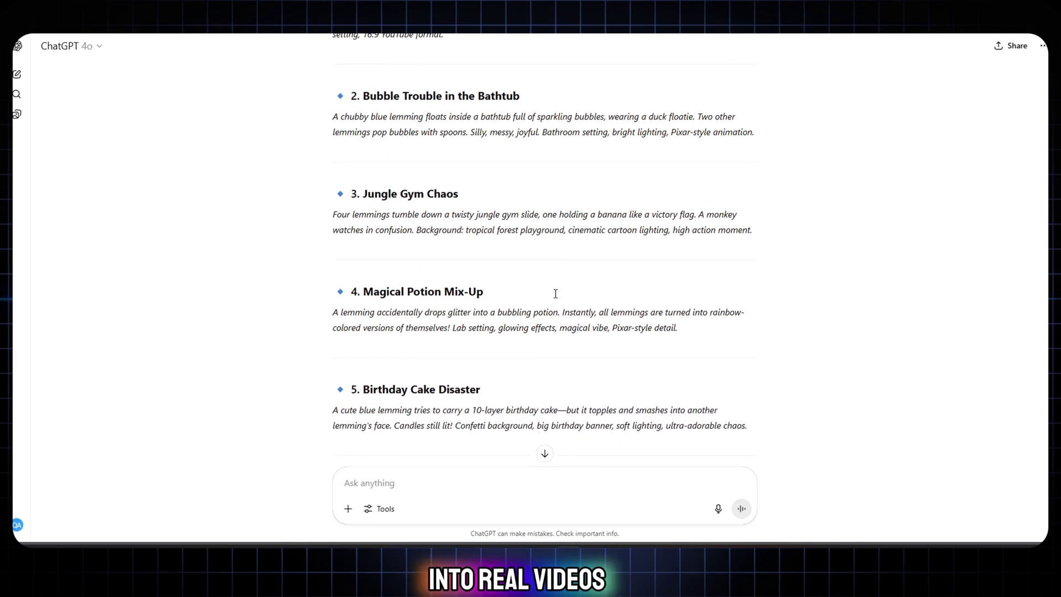
pyautogui.scroll(-4, 555, 294)
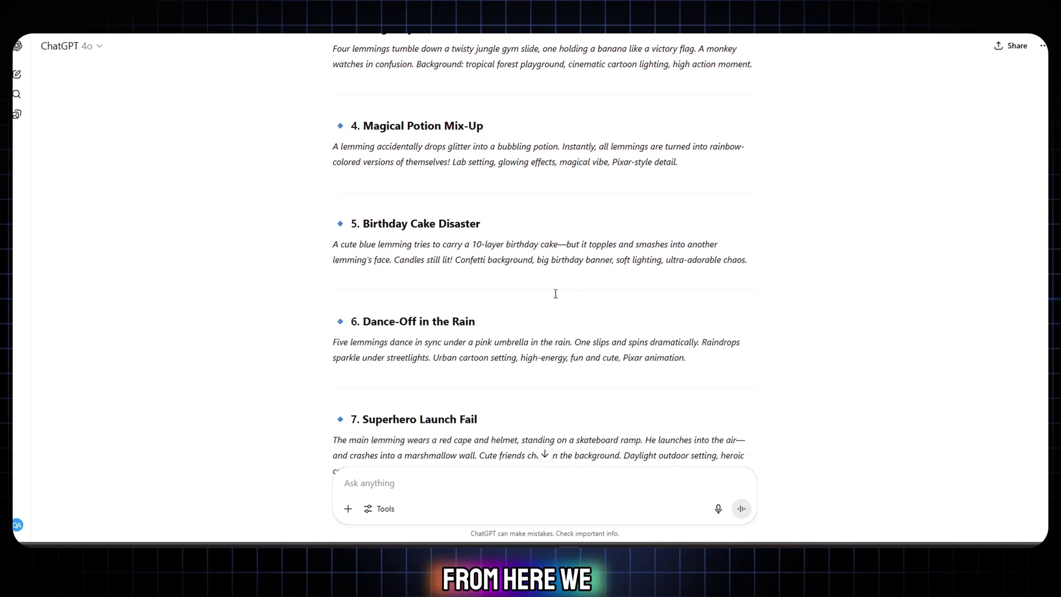
pyautogui.scroll(-2, 556, 293)
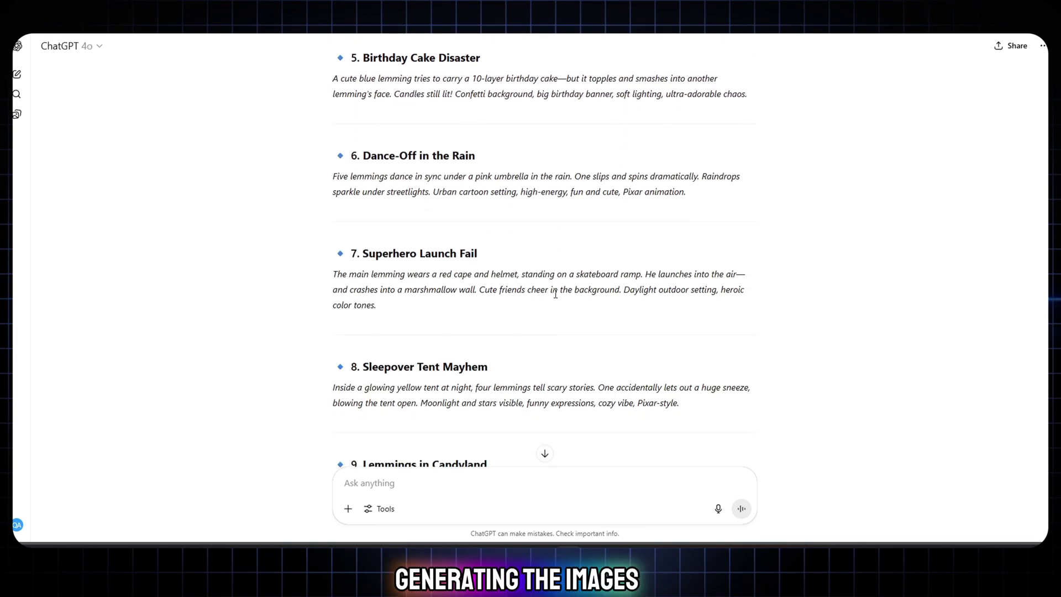
pyautogui.scroll(6, 456, 304)
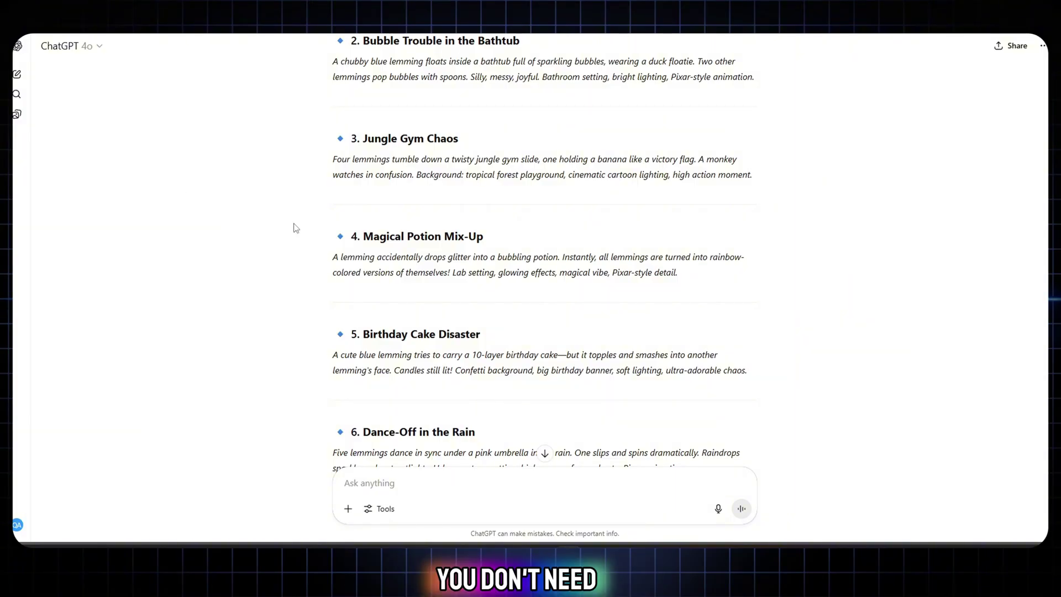
pyautogui.scroll(-1, 396, 272)
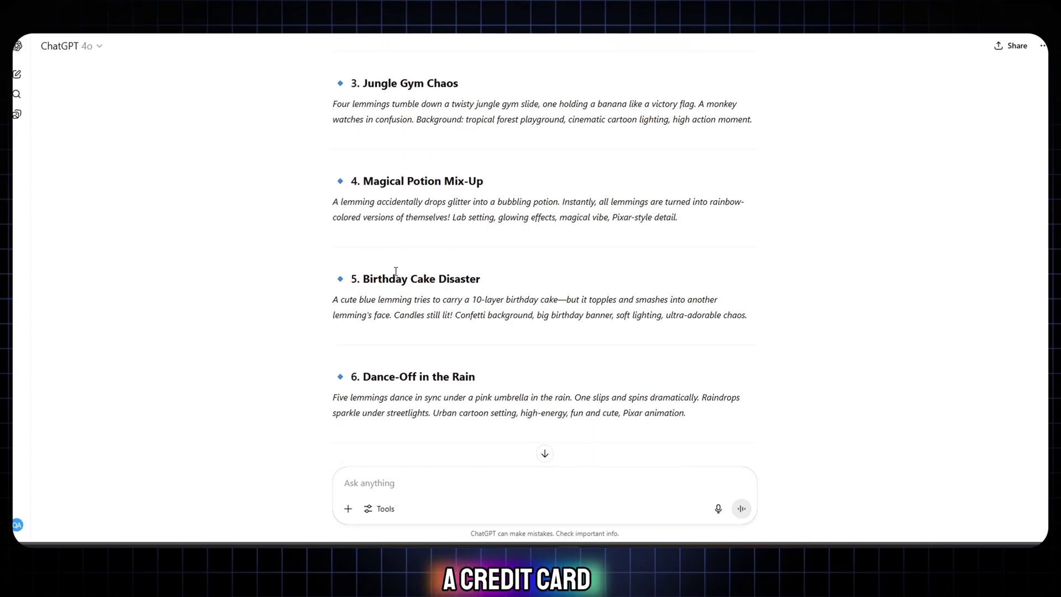
pyautogui.scroll(-1, 395, 272)
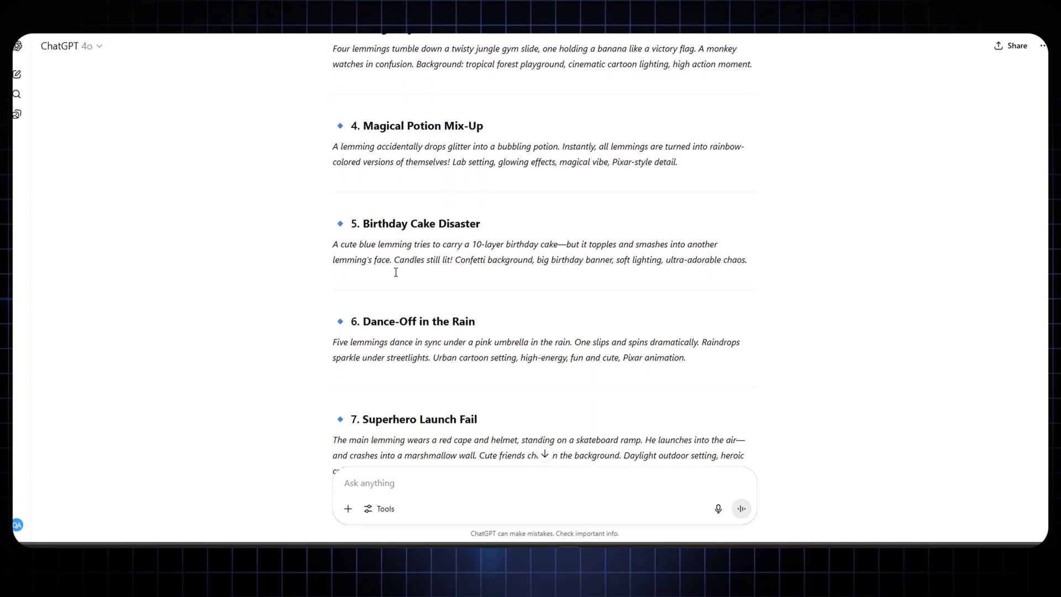
pyautogui.scroll(-1, 396, 275)
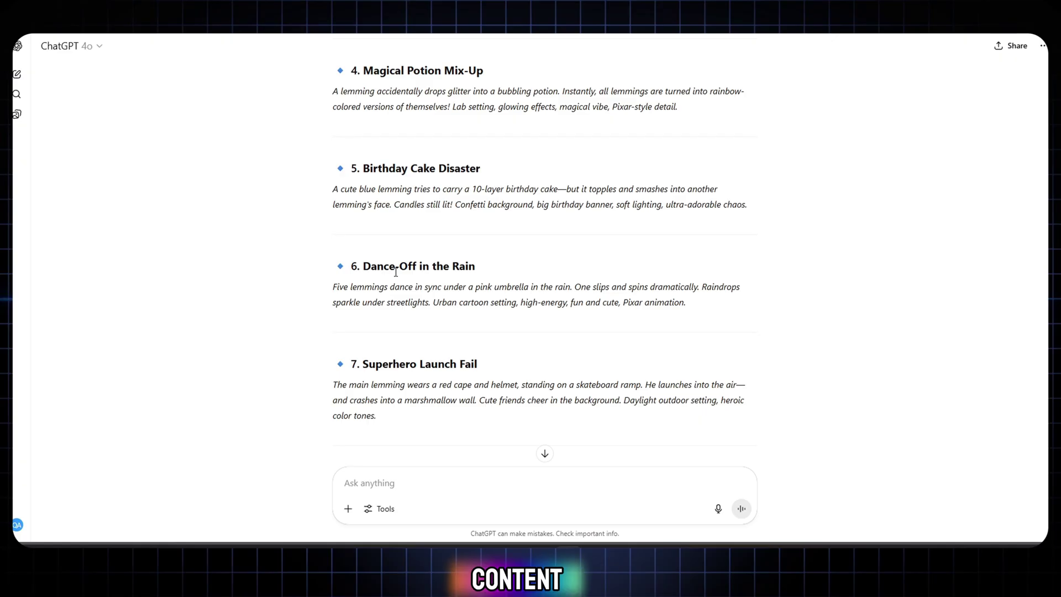
pyautogui.scroll(-1, 395, 272)
pyautogui.scroll(-1, 395, 274)
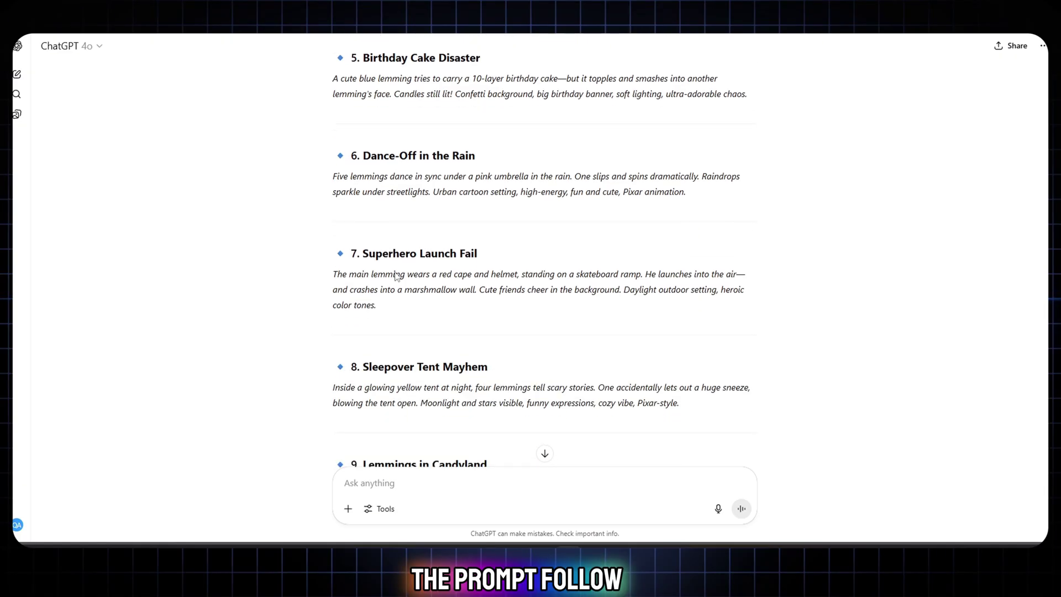
pyautogui.scroll(-2, 396, 275)
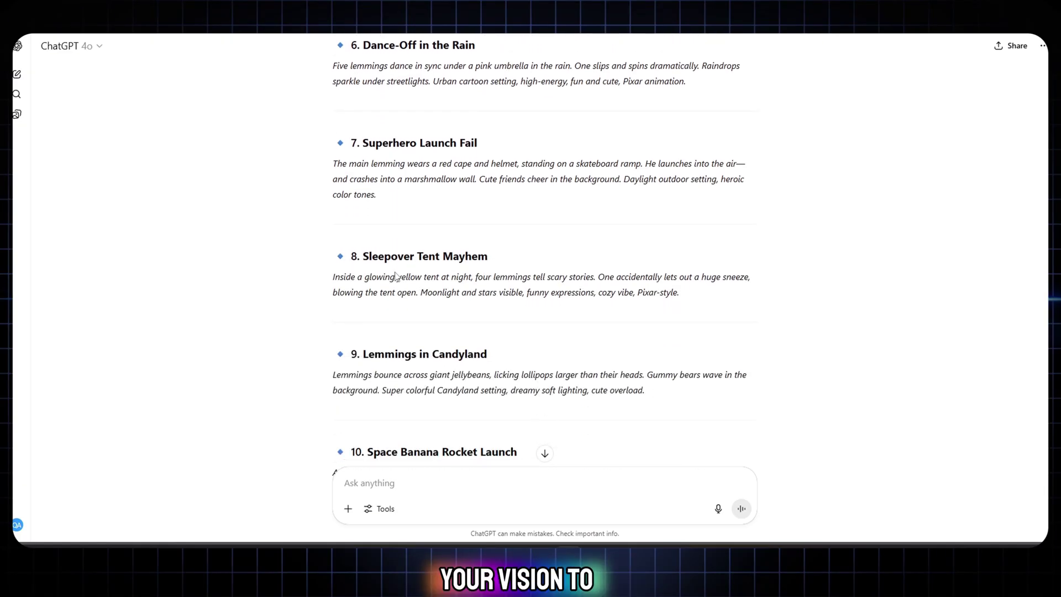
pyautogui.scroll(-1, 395, 275)
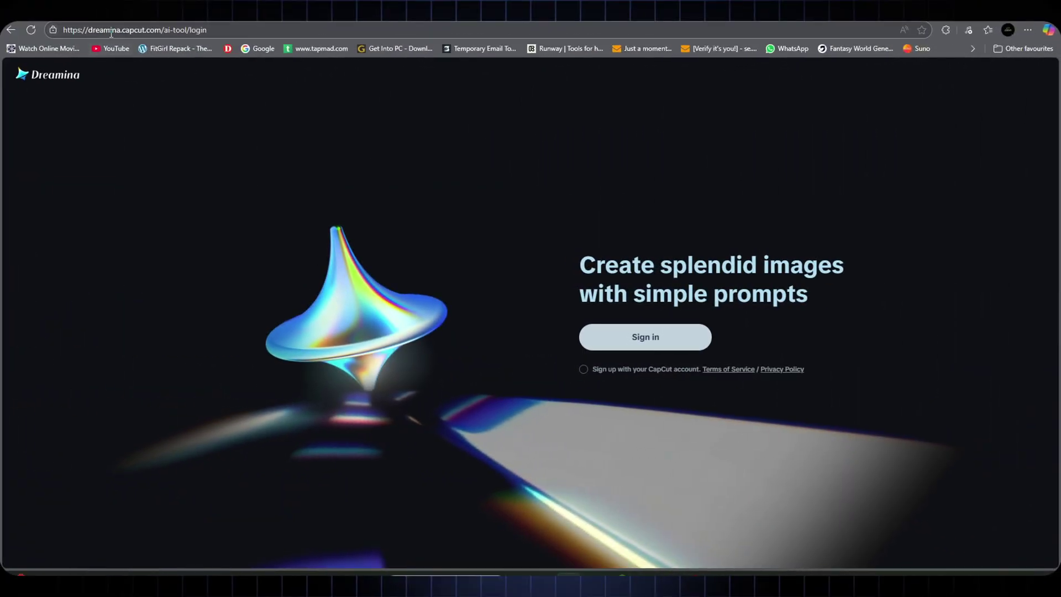
# On the Dreamina login page at dreamina.capcut.com, agree to the CapCut account terms and sign in with Google.
pyautogui.moveTo(63, 30); pyautogui.dragTo(183, 33)
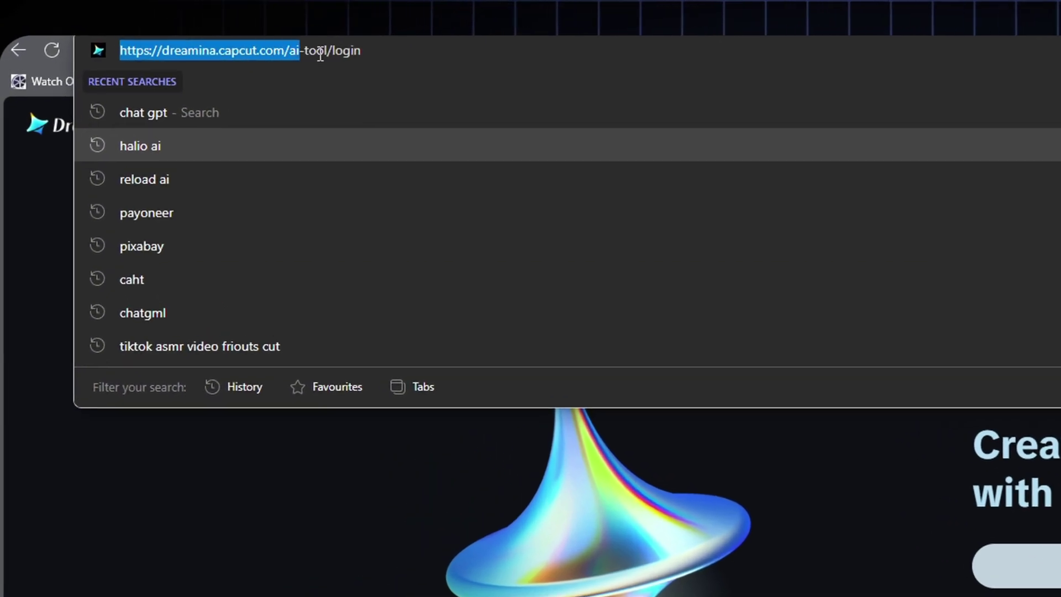
pyautogui.moveTo(321, 55); pyautogui.dragTo(397, 57)
pyautogui.click(252, 222)
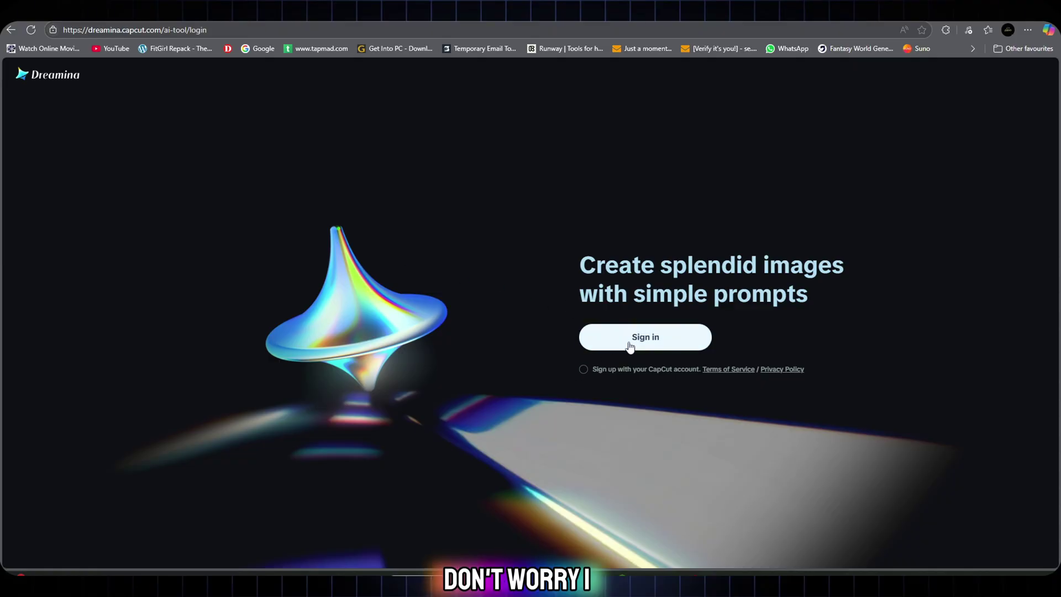
pyautogui.click(630, 345)
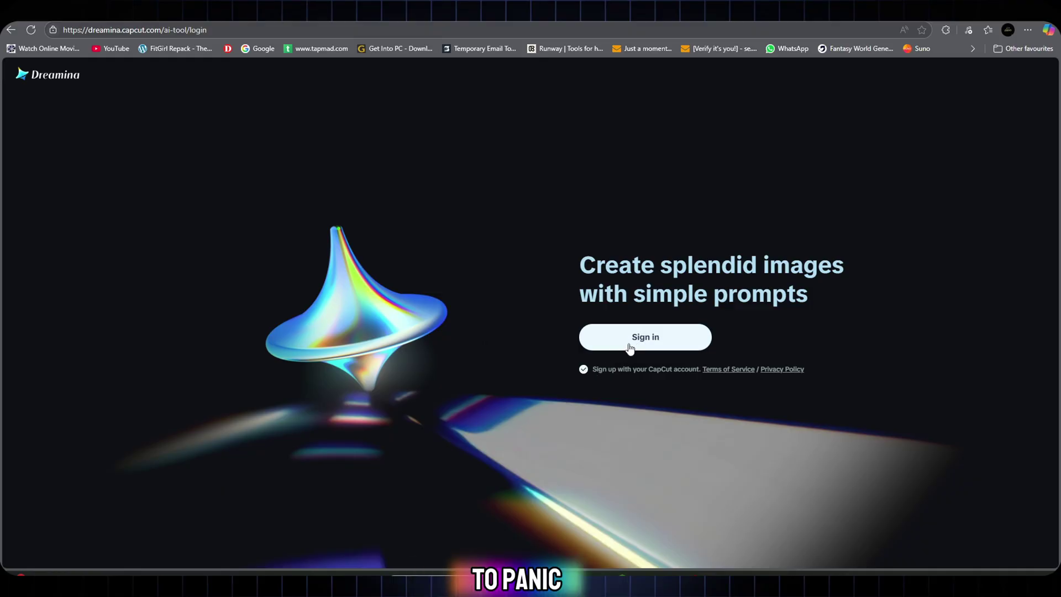
pyautogui.click(630, 347)
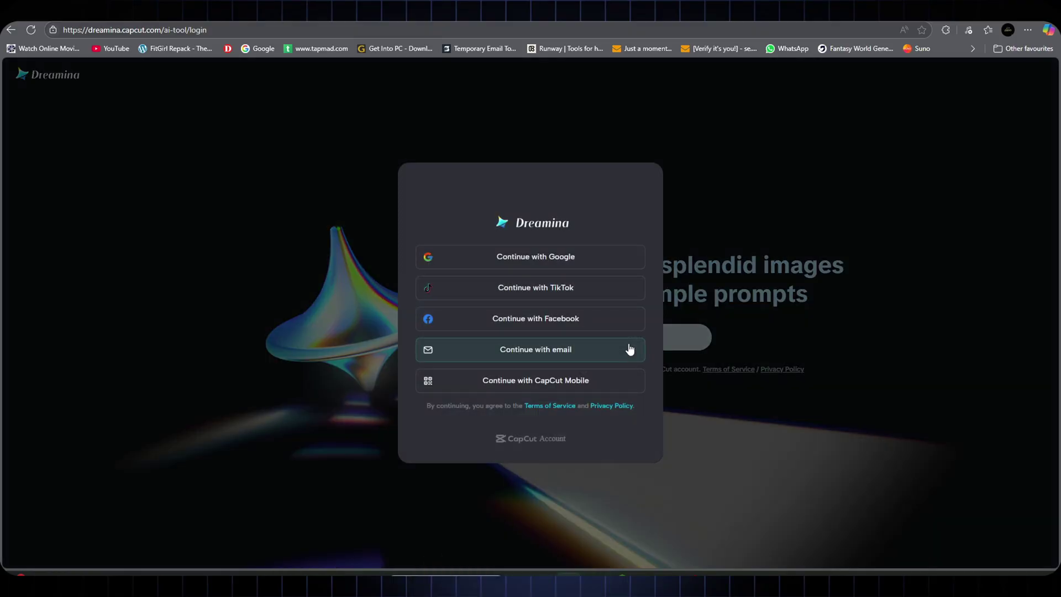
pyautogui.click(583, 267)
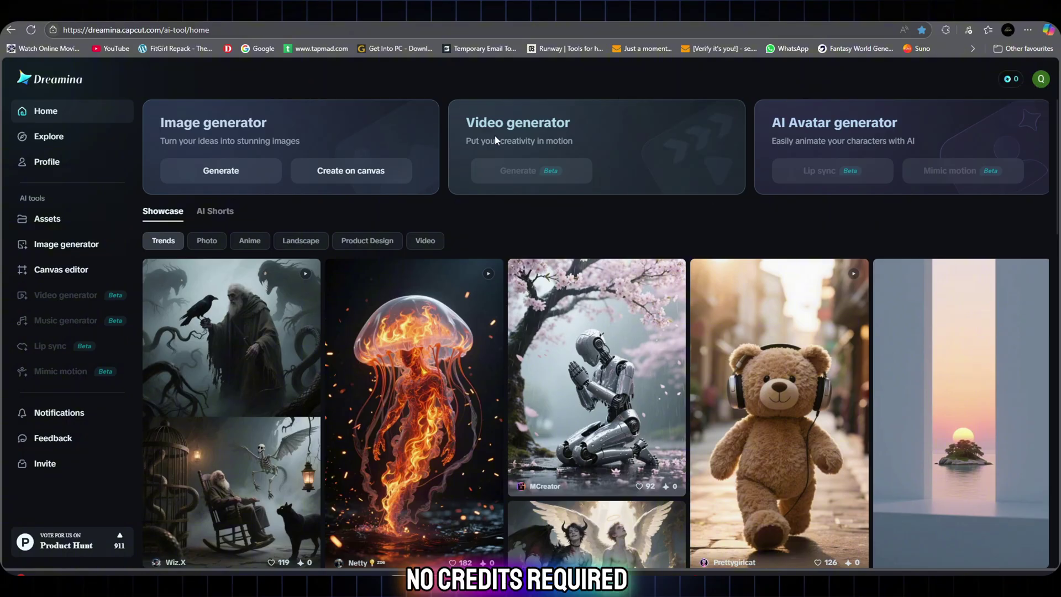
# Look over the Dreamina home showcase, open the image generator and dismiss its tip about drawing text on images.
pyautogui.scroll(-2, 334, 391)
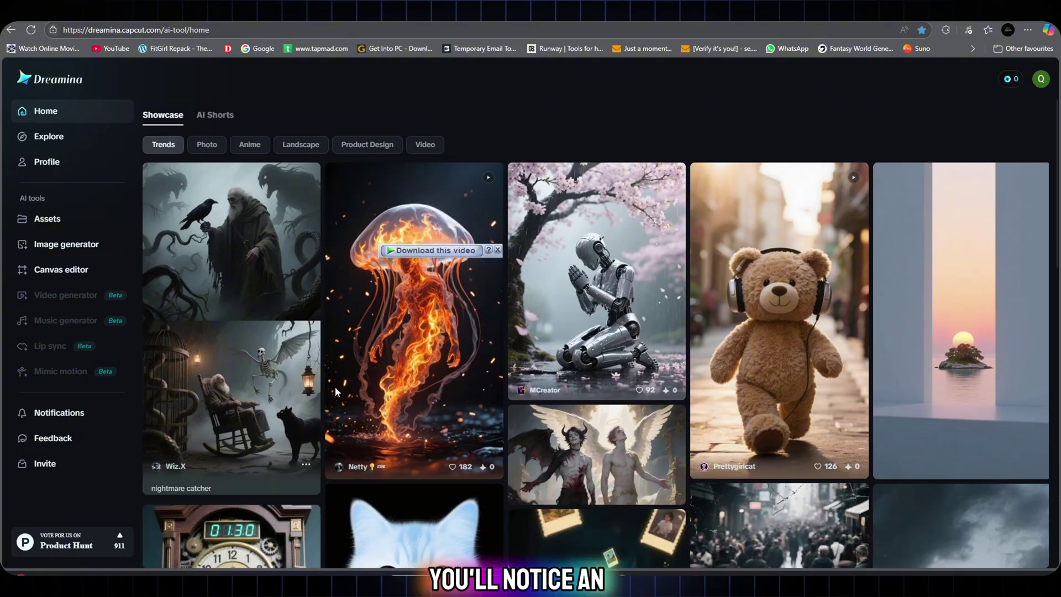
pyautogui.scroll(-2, 335, 392)
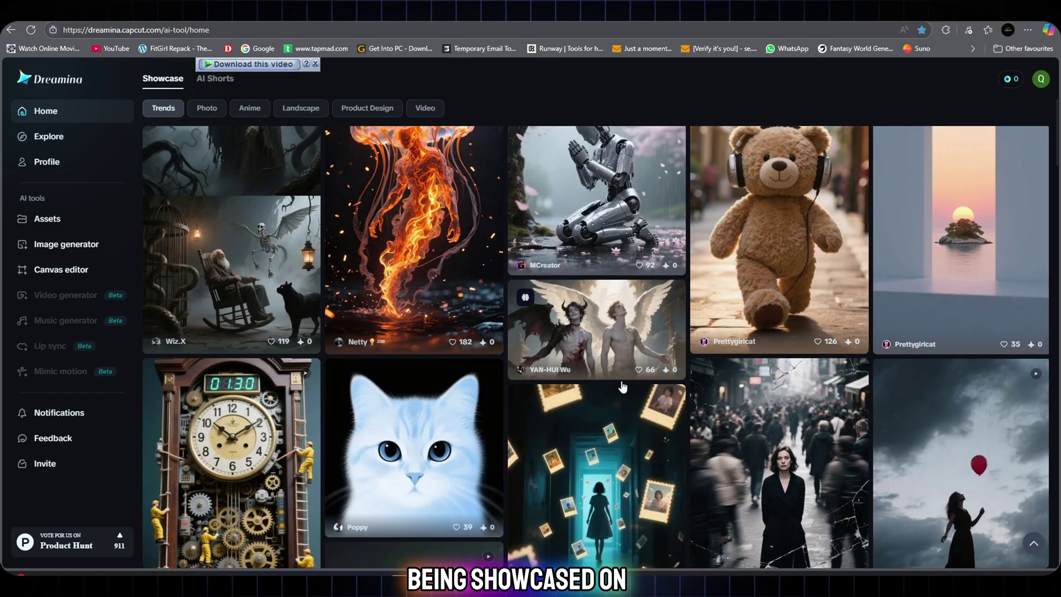
pyautogui.scroll(-4, 623, 387)
pyautogui.scroll(8, 613, 384)
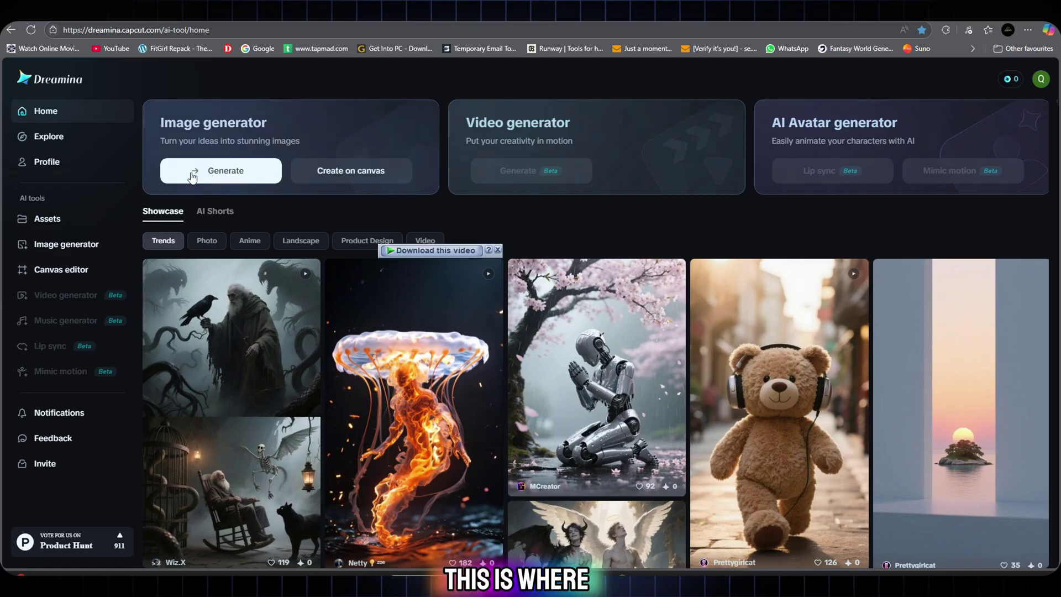
pyautogui.click(212, 171)
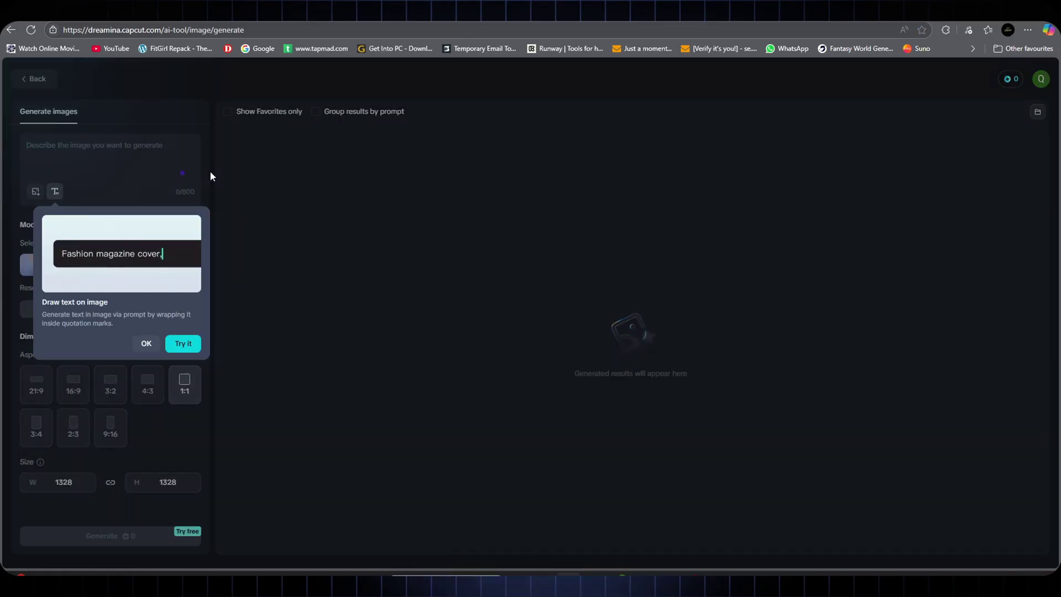
pyautogui.click(158, 336)
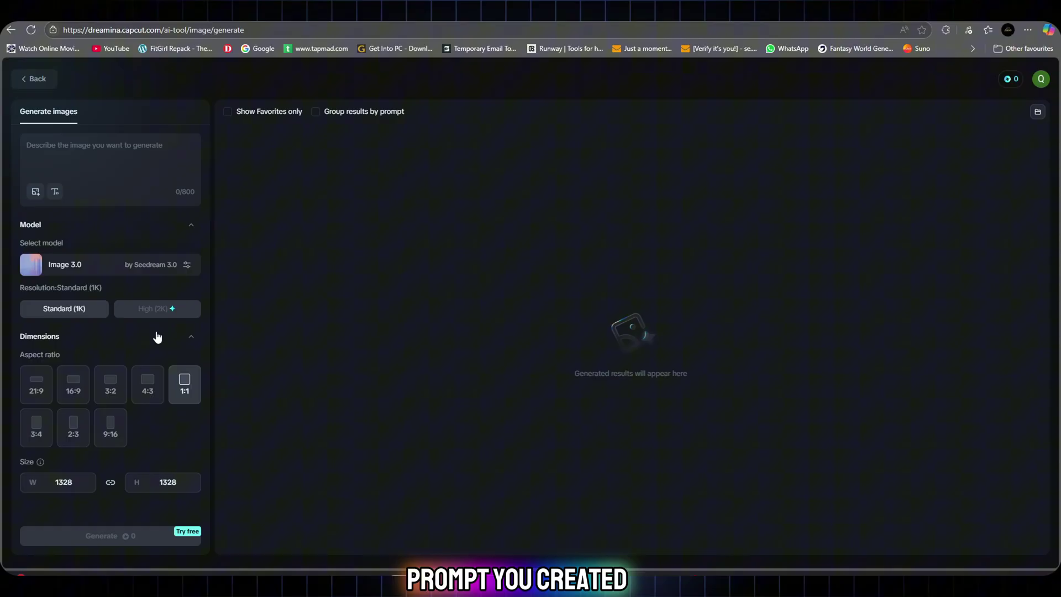
# Copy the full description of the Lemmings' Ice Cream Explosion prompt from ChatGPT and paste it into Dreamina's image description.
pyautogui.click(110, 156)
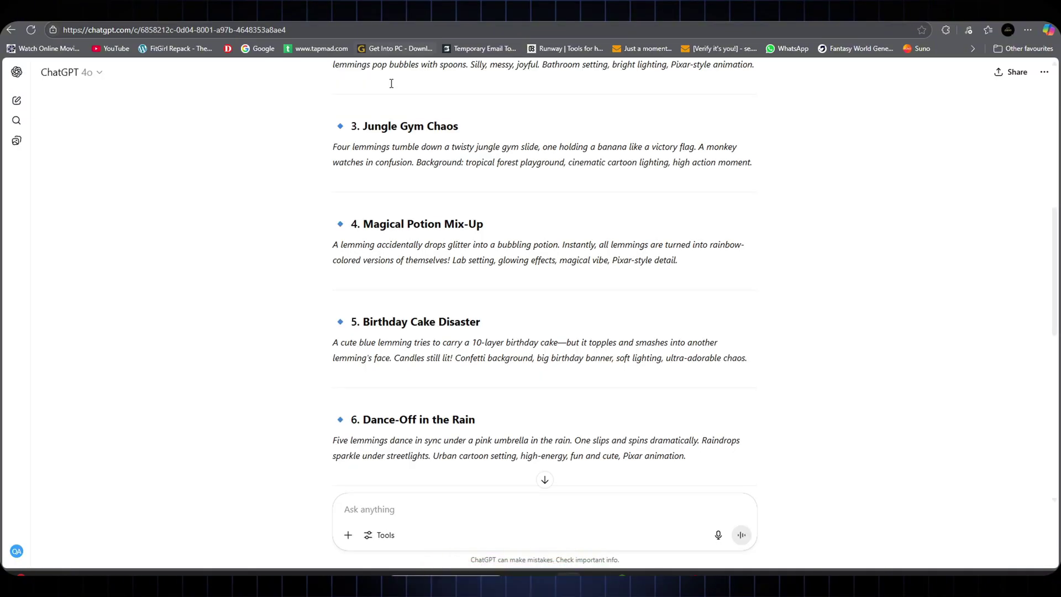
pyautogui.scroll(5, 427, 220)
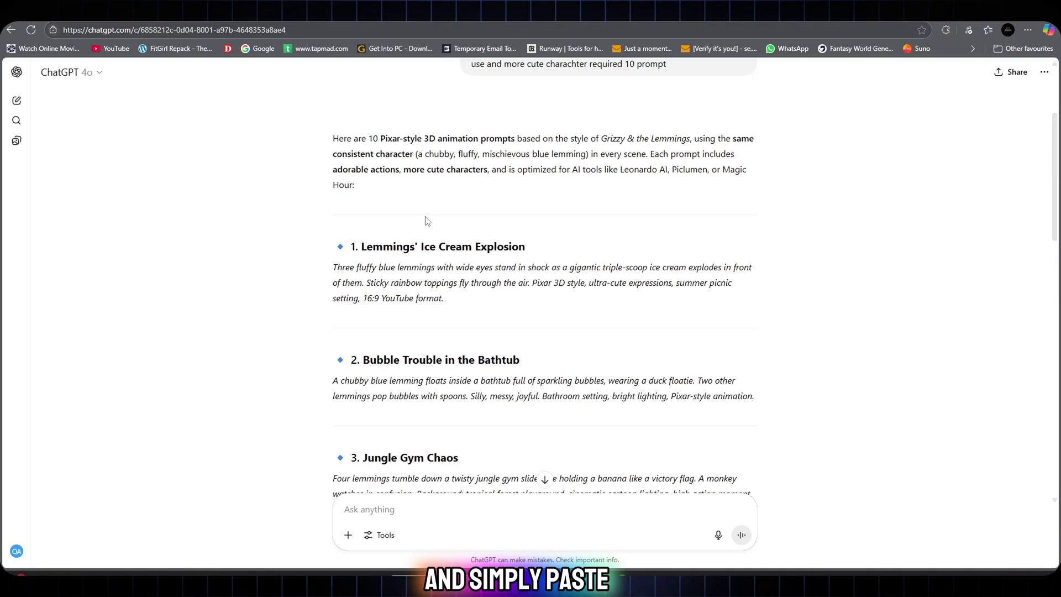
pyautogui.moveTo(333, 267); pyautogui.dragTo(448, 301)
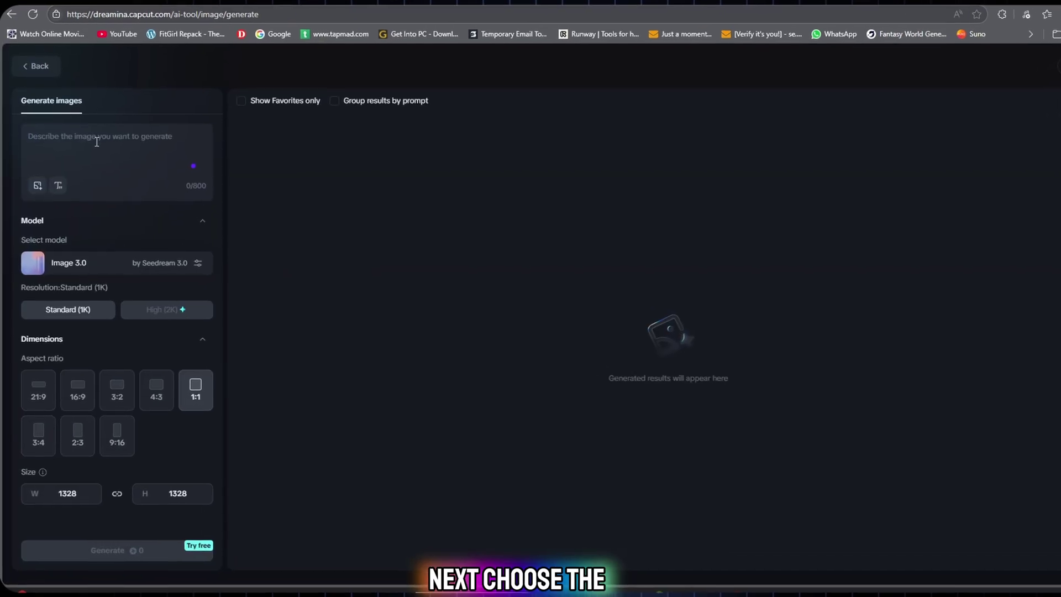
pyautogui.write('Three fluffy blue lemmings with wide eyes stand in shock as a gigantic triple-scoop ice cream explodes in front of them. Sticky rainbow toppings fly through the air. Pixar 3D style, ultra-cute expressions, summer picnic setting, 16:9 YouTube format.')
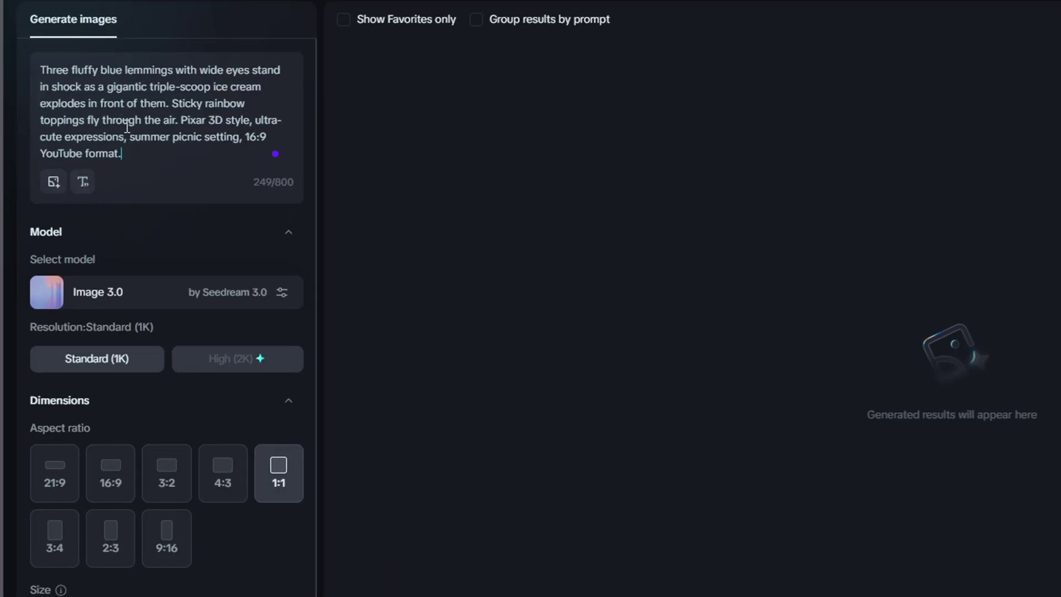
# Generate the ice cream explosion images with the Image 2.1 model and a 16:9 aspect ratio.
pyautogui.click(260, 294)
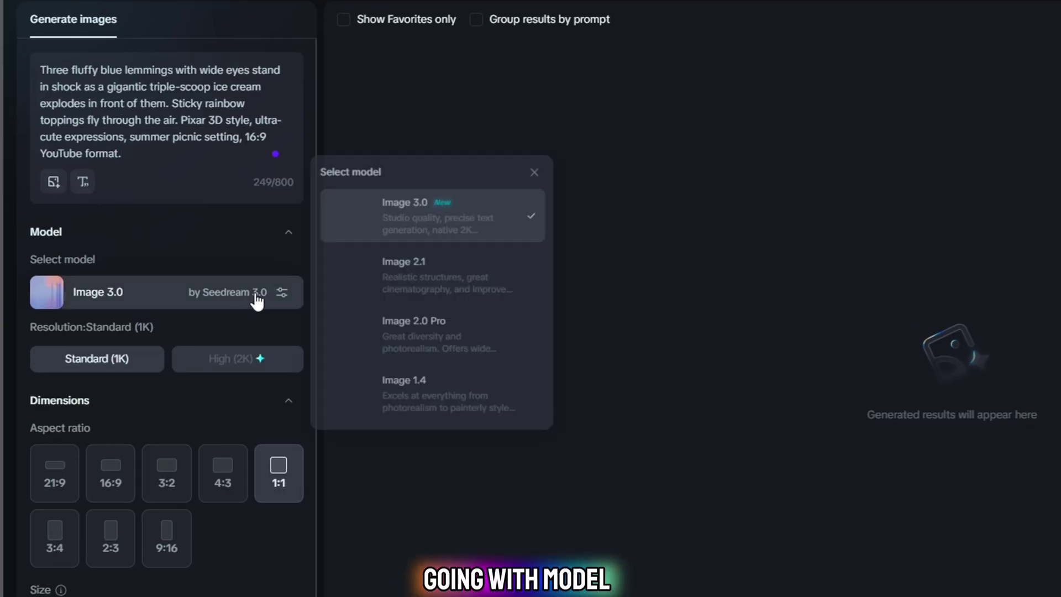
pyautogui.click(435, 290)
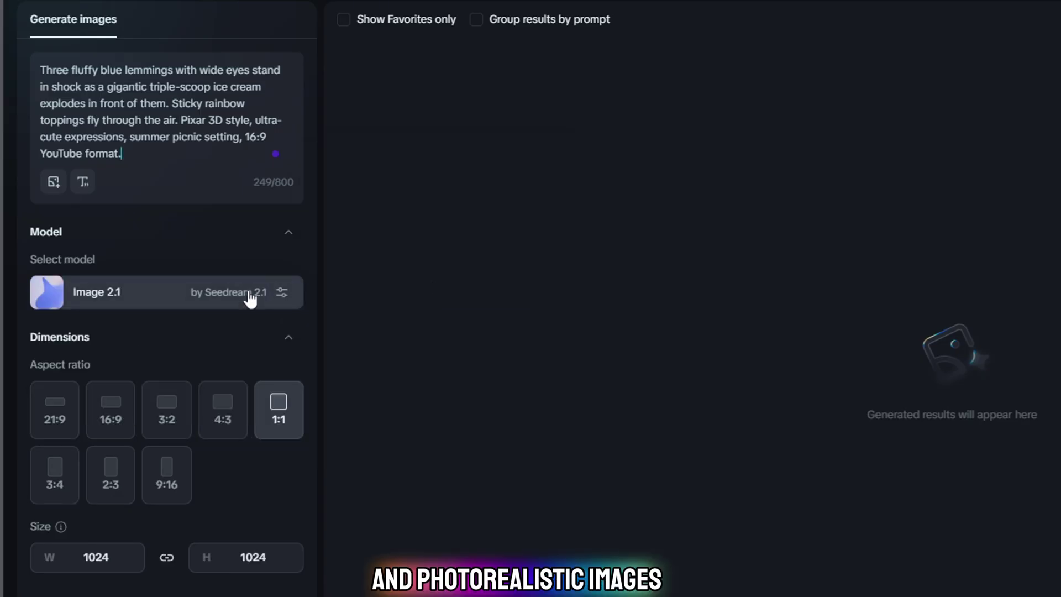
pyautogui.click(112, 423)
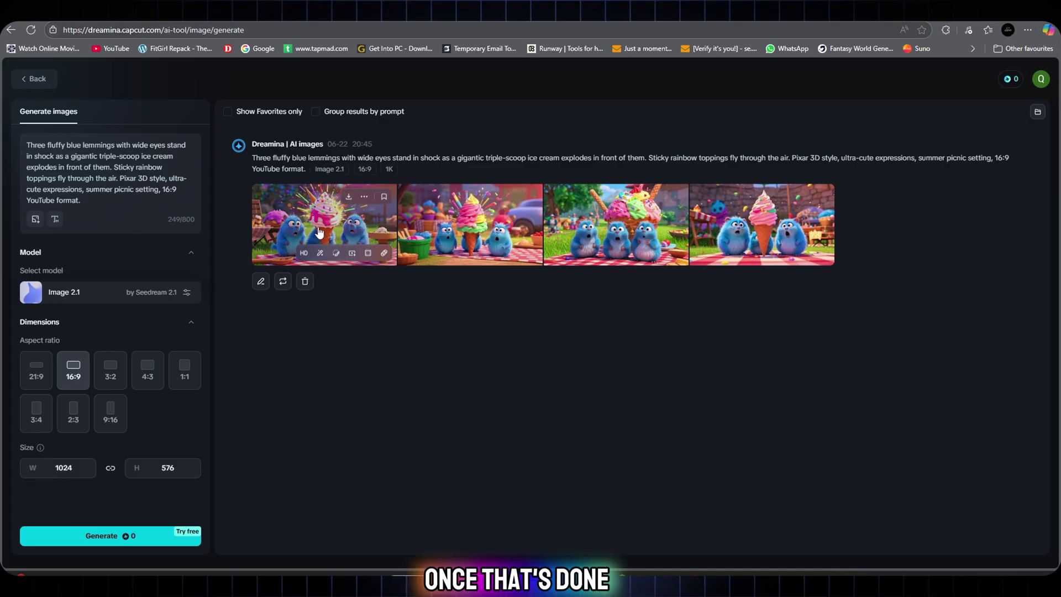
# View the first three generated ice cream explosion images enlarged, one after another, and return to the results.
pyautogui.click(326, 231)
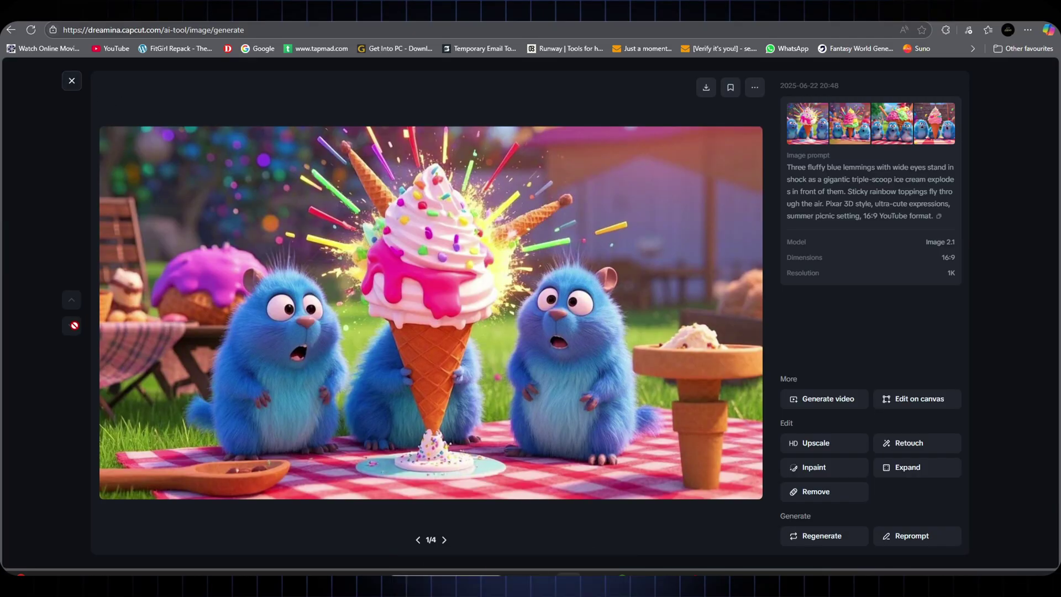
pyautogui.click(97, 87)
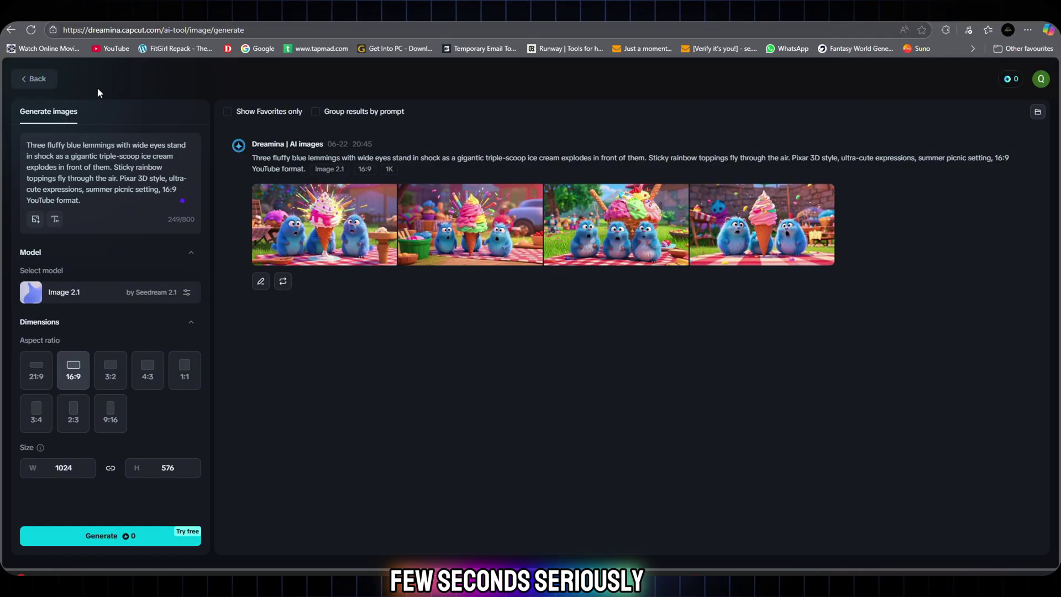
pyautogui.click(498, 230)
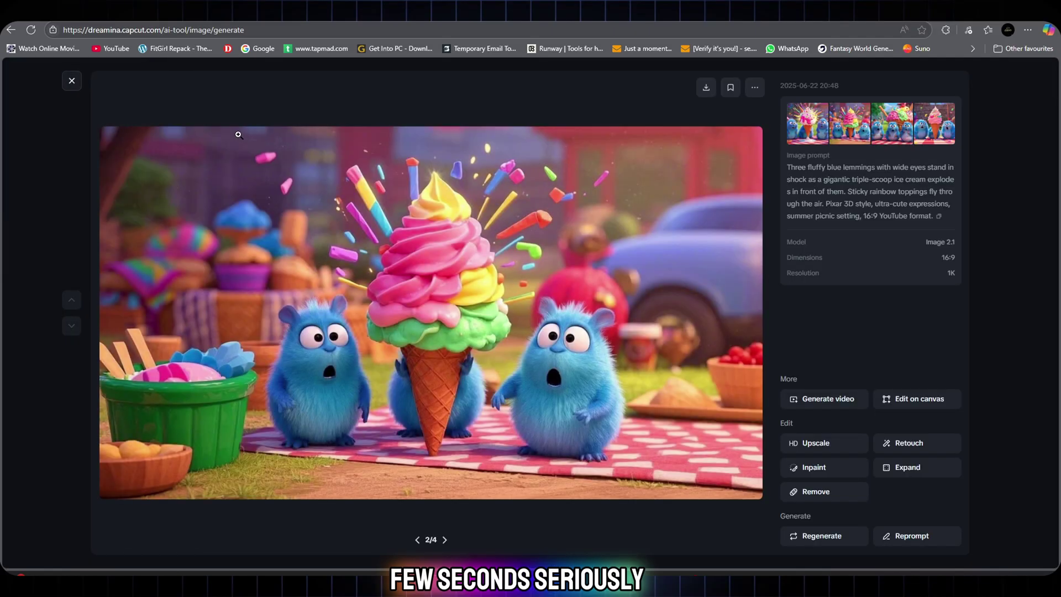
pyautogui.click(72, 80)
pyautogui.click(593, 220)
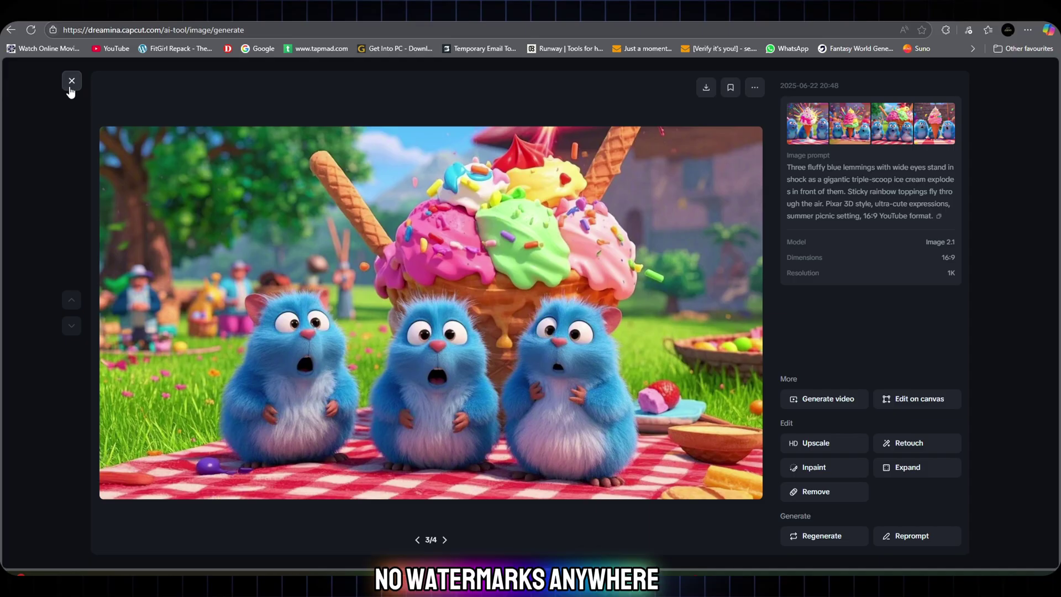
pyautogui.click(72, 81)
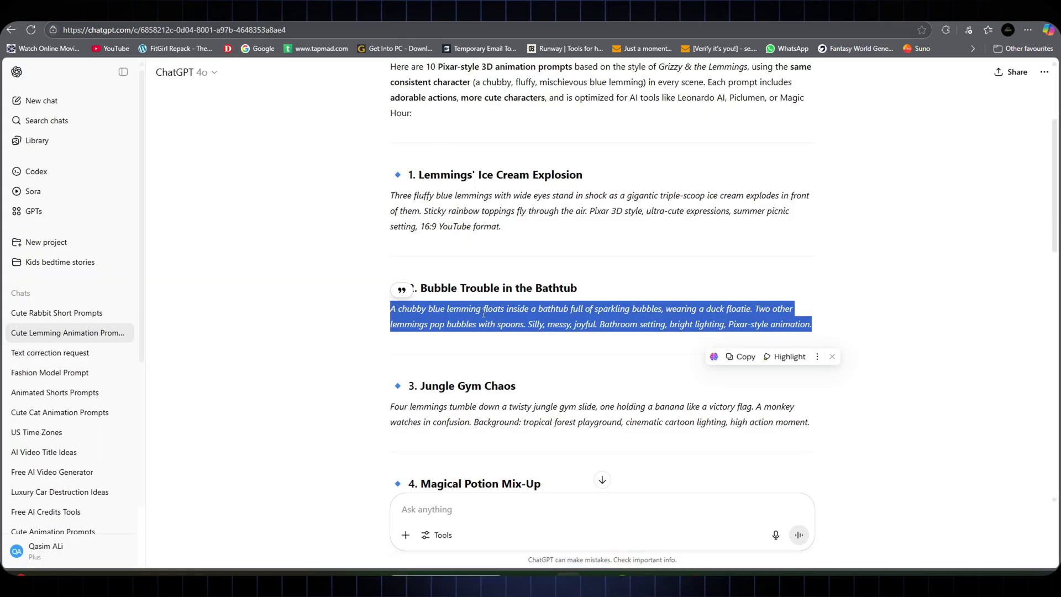
# Copy the Bubble Trouble in the Bathtub description from ChatGPT, replace Dreamina's image prompt with it and generate the images.
pyautogui.click(809, 339)
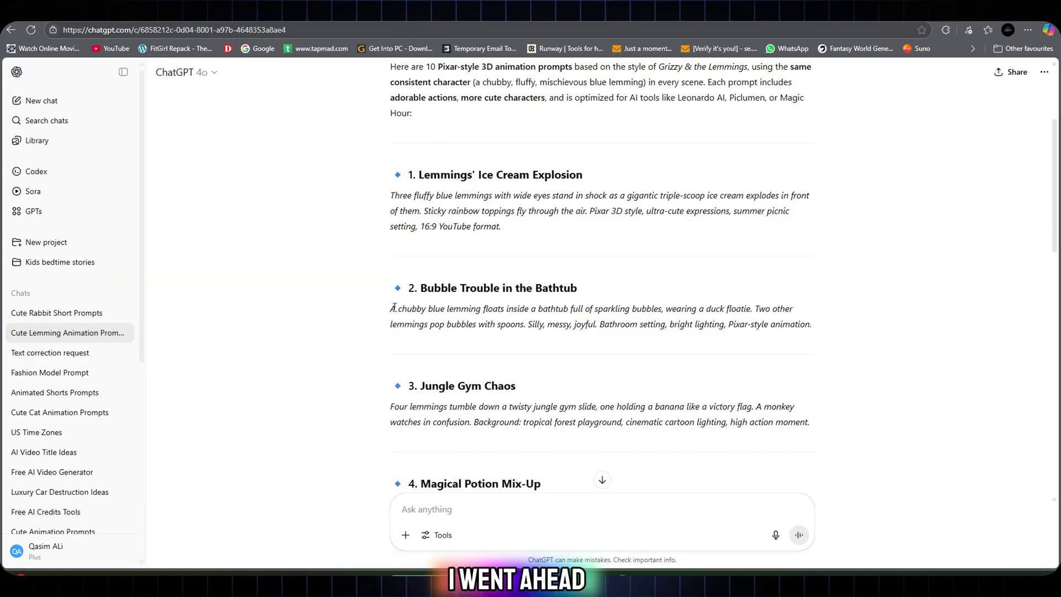
pyautogui.moveTo(390, 309); pyautogui.dragTo(808, 338)
pyautogui.rightClick(809, 339)
pyautogui.click(760, 329)
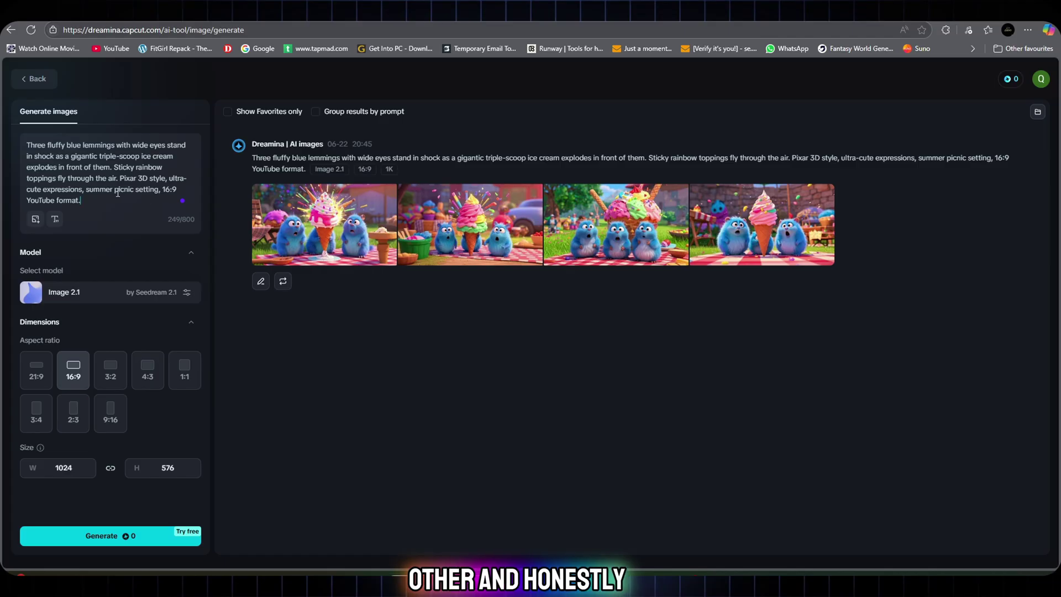
pyautogui.hotkey('ctrl', 'a')
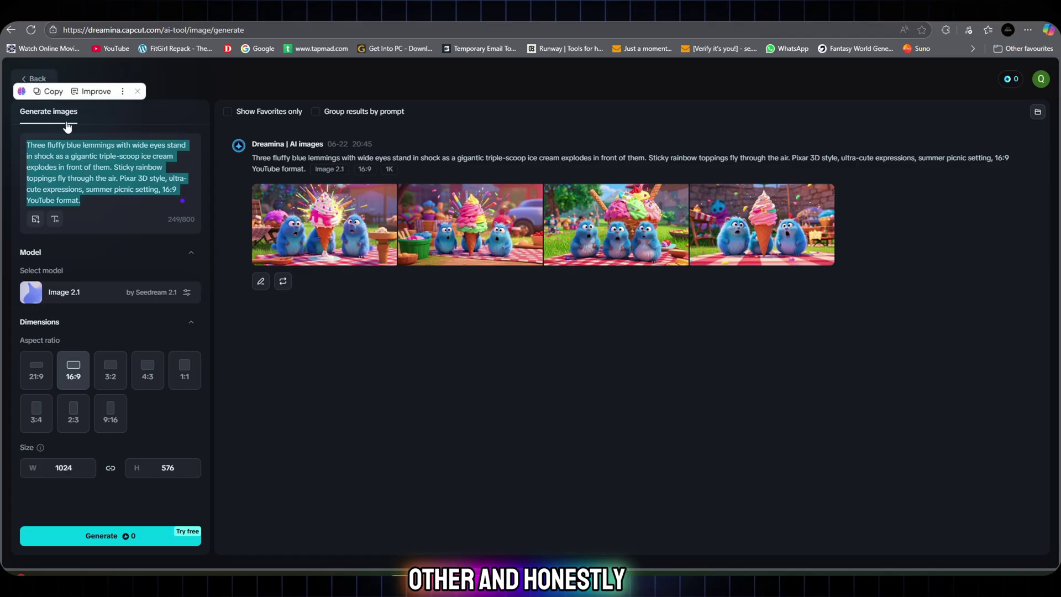
pyautogui.hotkey('ctrl', 'v')
pyautogui.click(123, 536)
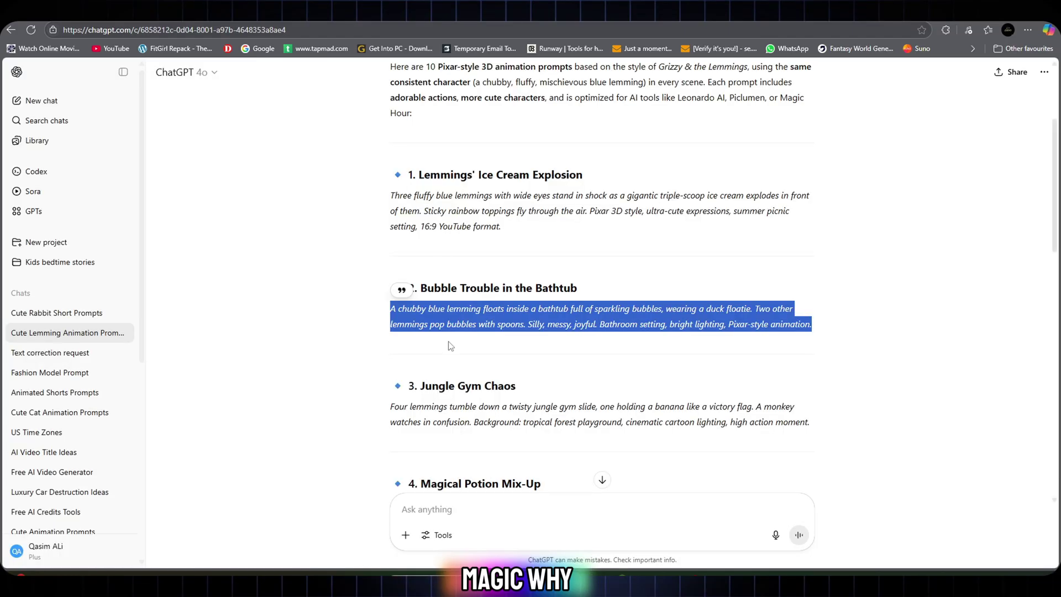
# Copy the Jungle Gym Chaos description from ChatGPT, replace Dreamina's image prompt with it and generate the images.
pyautogui.scroll(-3, 608, 277)
pyautogui.moveTo(390, 298); pyautogui.dragTo(811, 323)
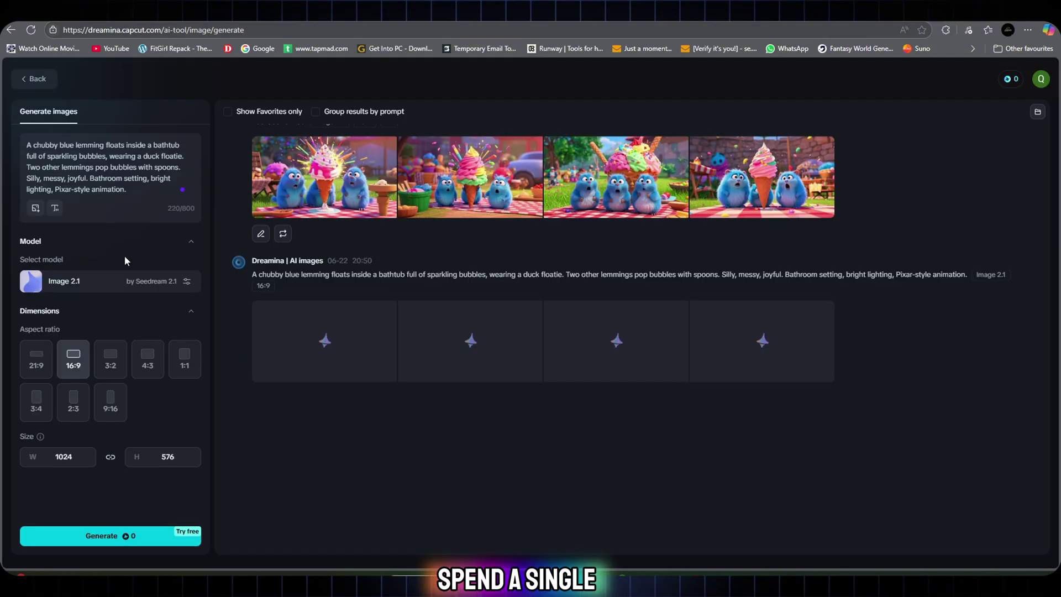
pyautogui.hotkey('ctrl', 'a')
pyautogui.hotkey('ctrl', 'v')
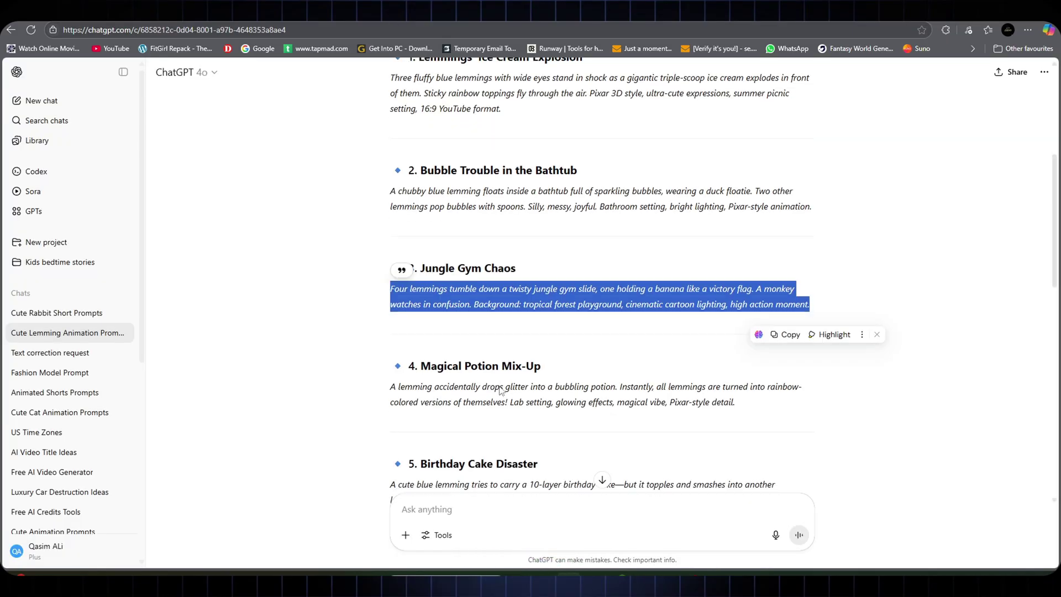
# Copy the Magical Potion Mix-Up description from ChatGPT, replace Dreamina's image prompt with it and generate the images.
pyautogui.moveTo(390, 336); pyautogui.dragTo(735, 354)
pyautogui.rightClick(738, 347)
pyautogui.click(796, 349)
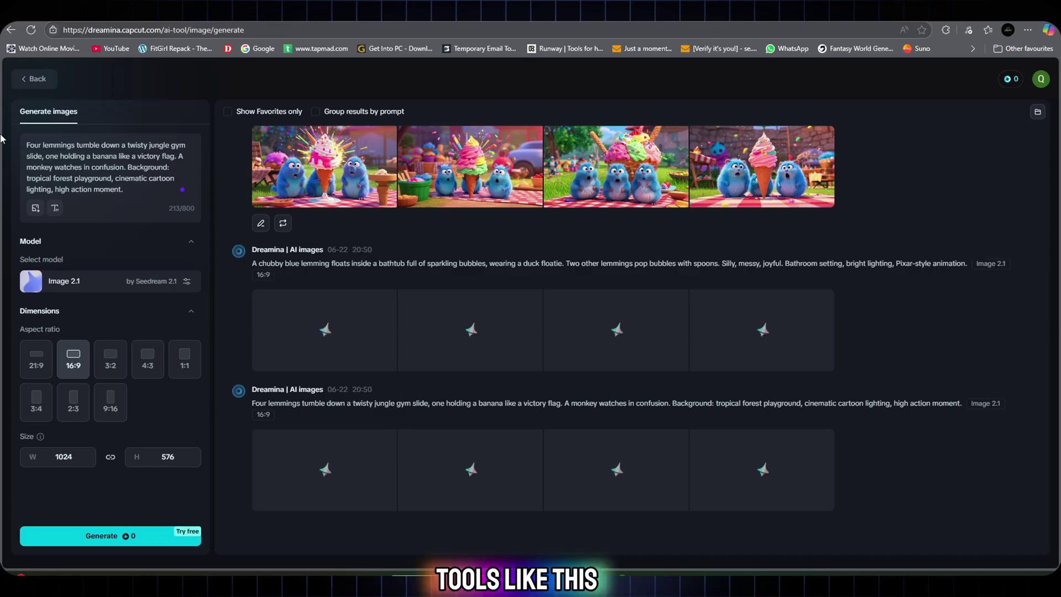
pyautogui.hotkey('ctrl', 'a')
pyautogui.hotkey('ctrl', 'v')
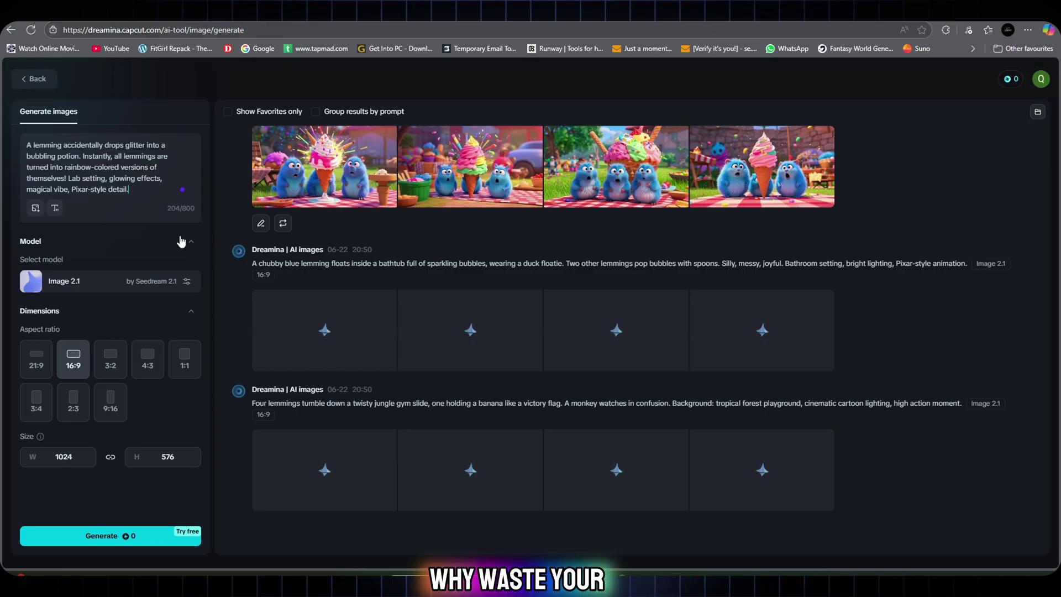
pyautogui.click(83, 536)
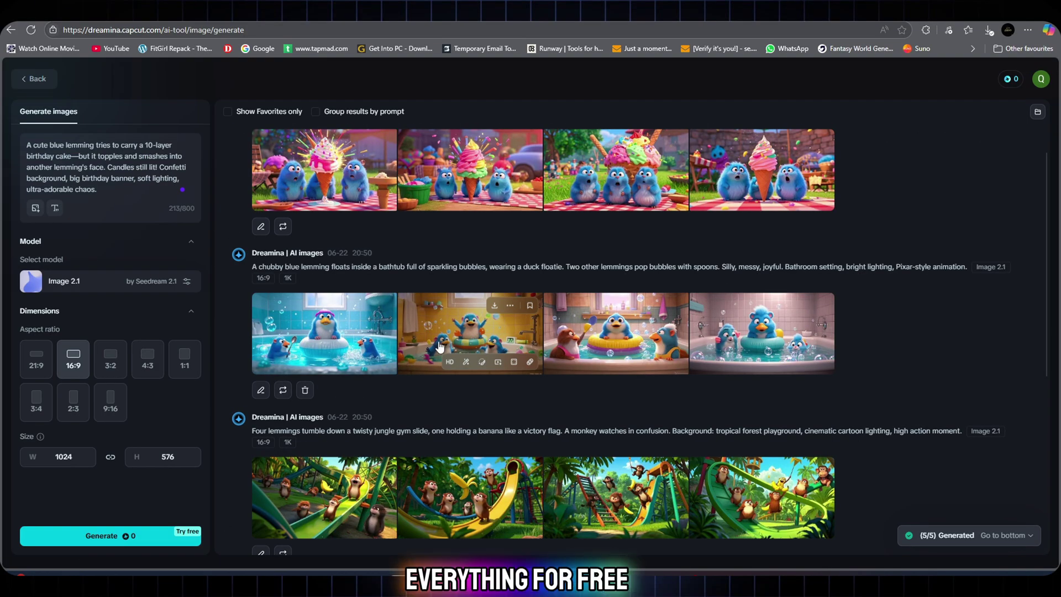
# View the first two bathtub images enlarged and look through the generated image sets for all the lemming prompts.
pyautogui.click(375, 340)
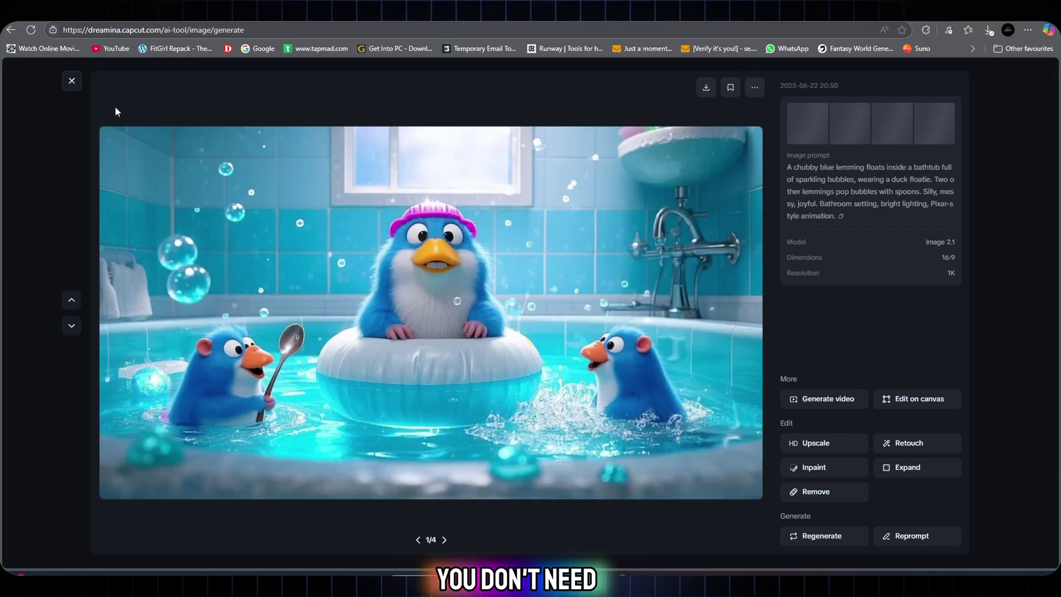
pyautogui.click(71, 81)
pyautogui.click(467, 333)
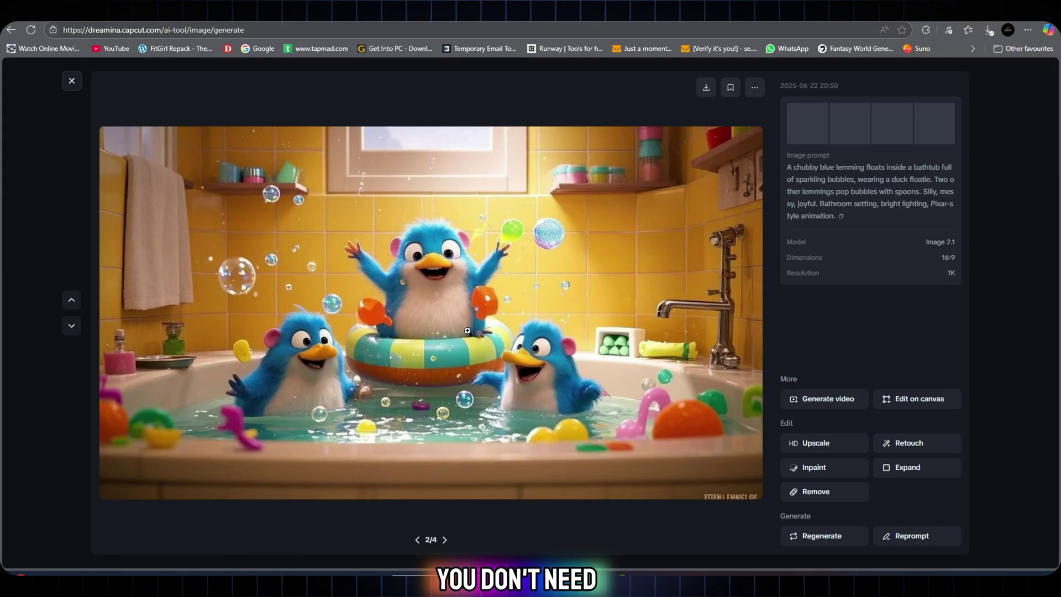
pyautogui.click(72, 82)
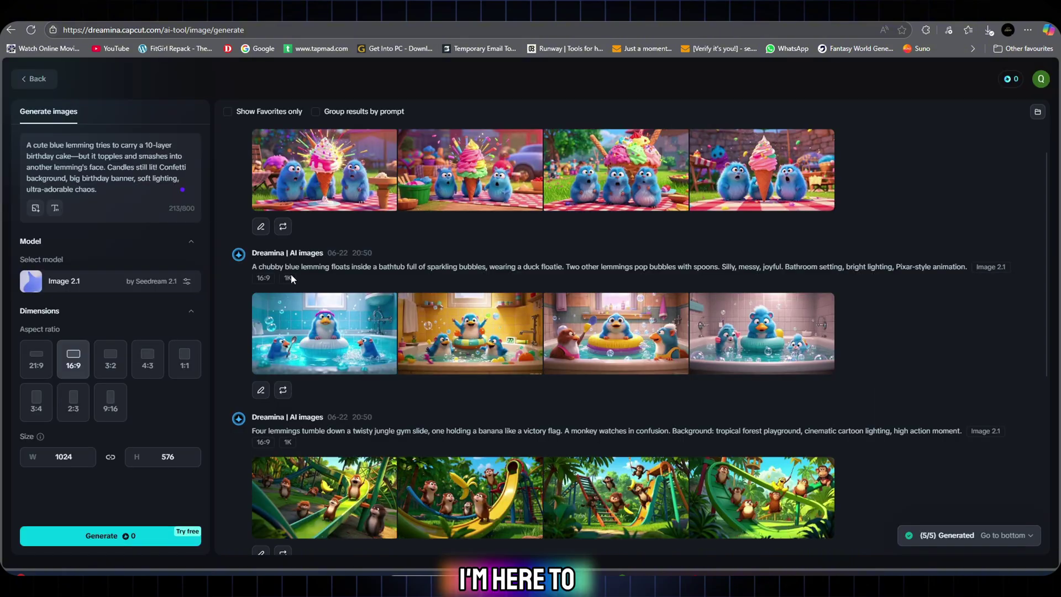
pyautogui.scroll(-3, 502, 389)
pyautogui.scroll(-3, 567, 380)
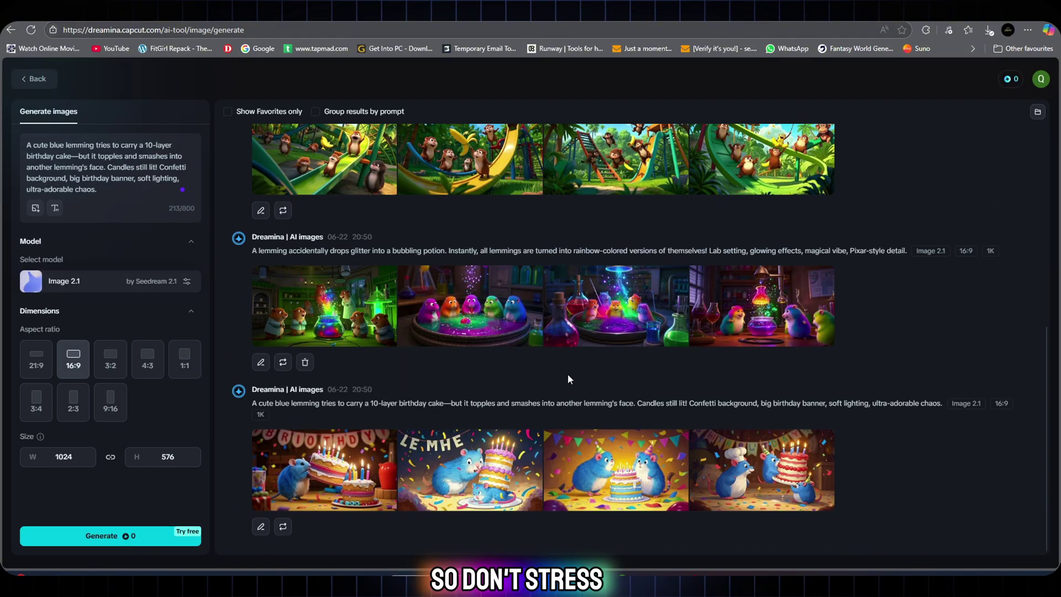
pyautogui.scroll(5, 578, 371)
pyautogui.scroll(1, 545, 367)
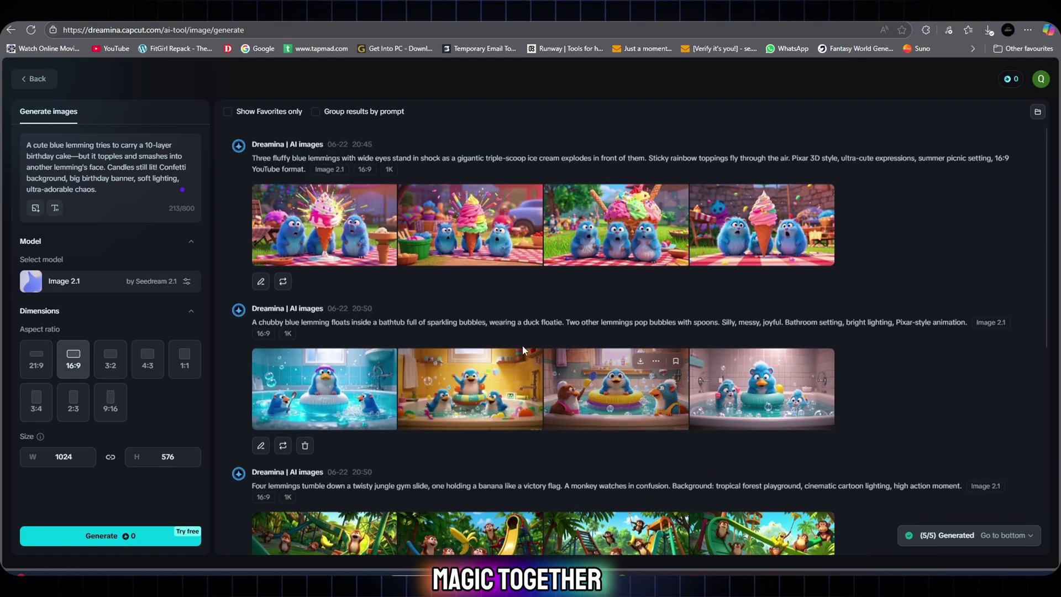
# Return to Dreamina's home page, connect the Windscribe VPN to its London location and reload the page.
pyautogui.click(37, 79)
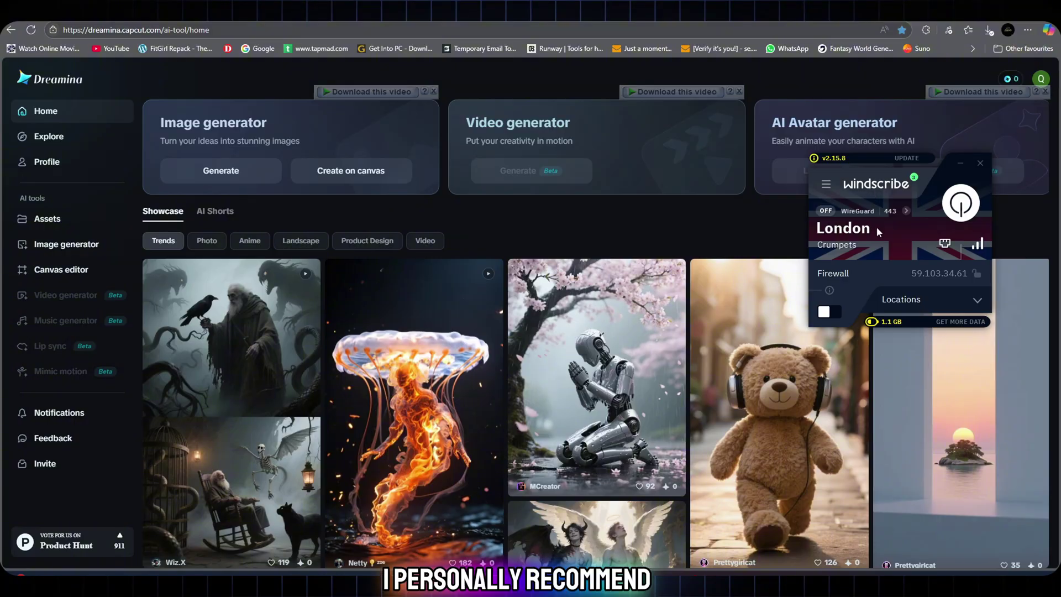
pyautogui.click(960, 212)
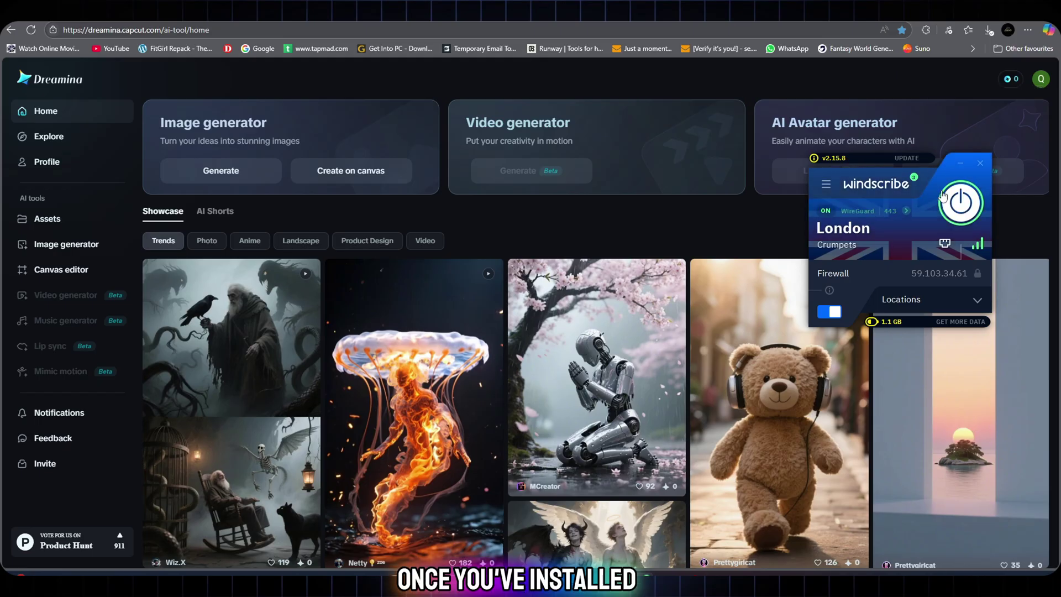
pyautogui.click(961, 166)
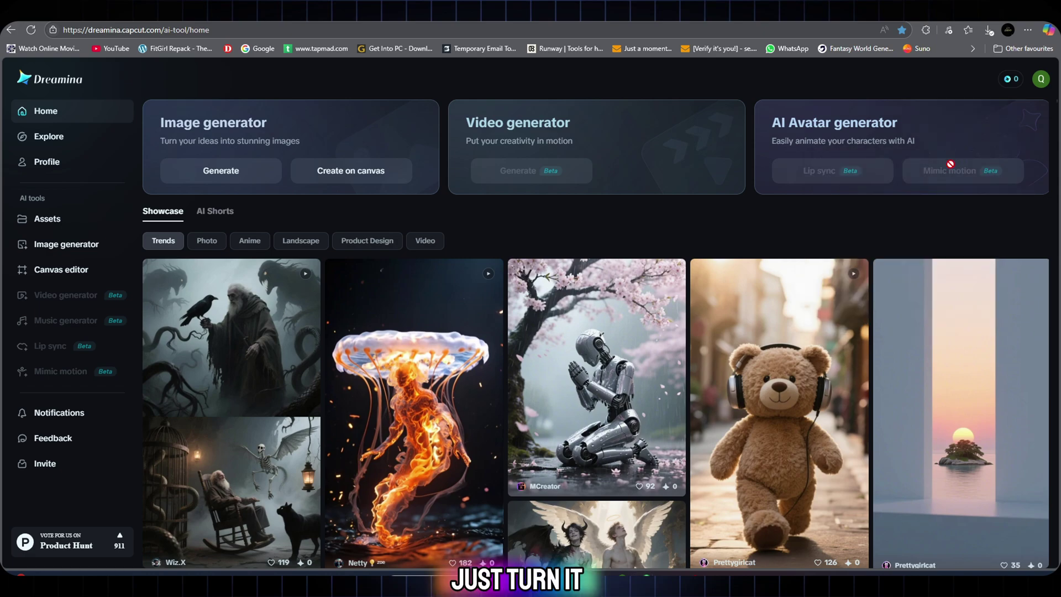
pyautogui.click(381, 31)
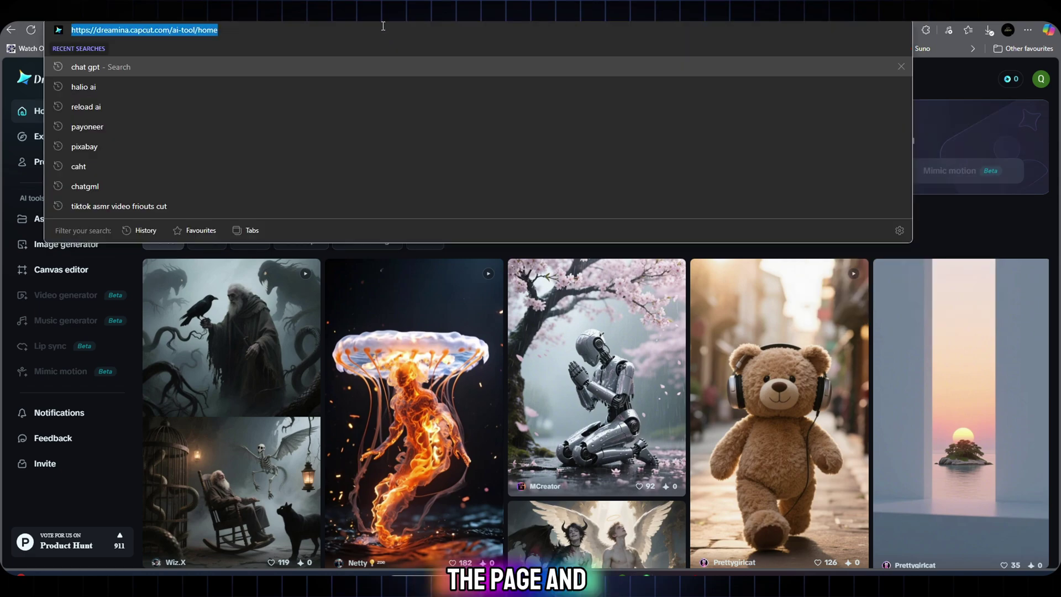
pyautogui.press('Return')
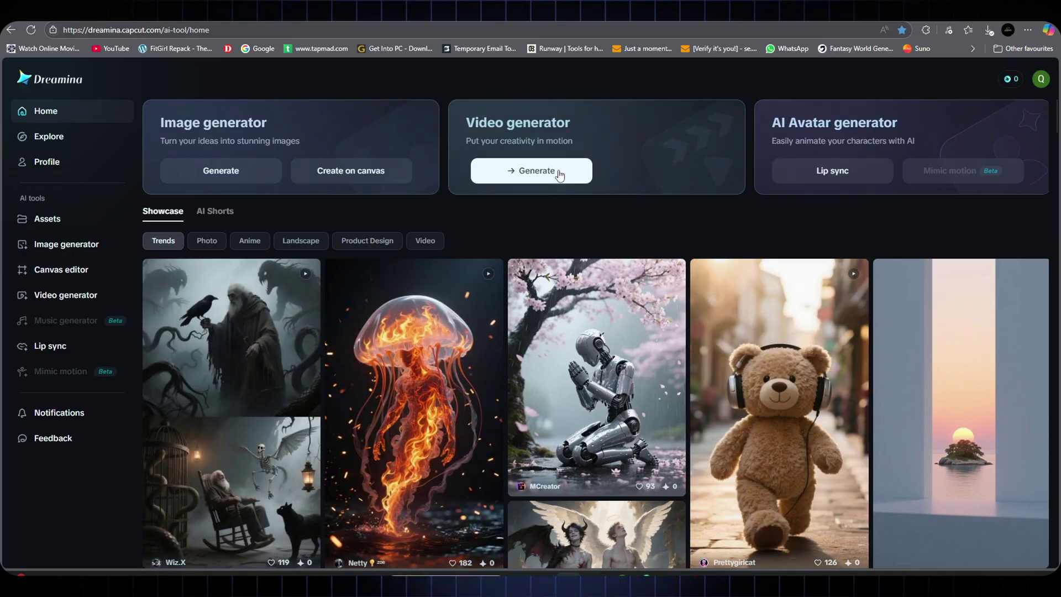
# Open the video generator in image prompt mode and upload a Leonardo_Phoenix image of the chubby bathtub lemming as first frame.
pyautogui.click(527, 171)
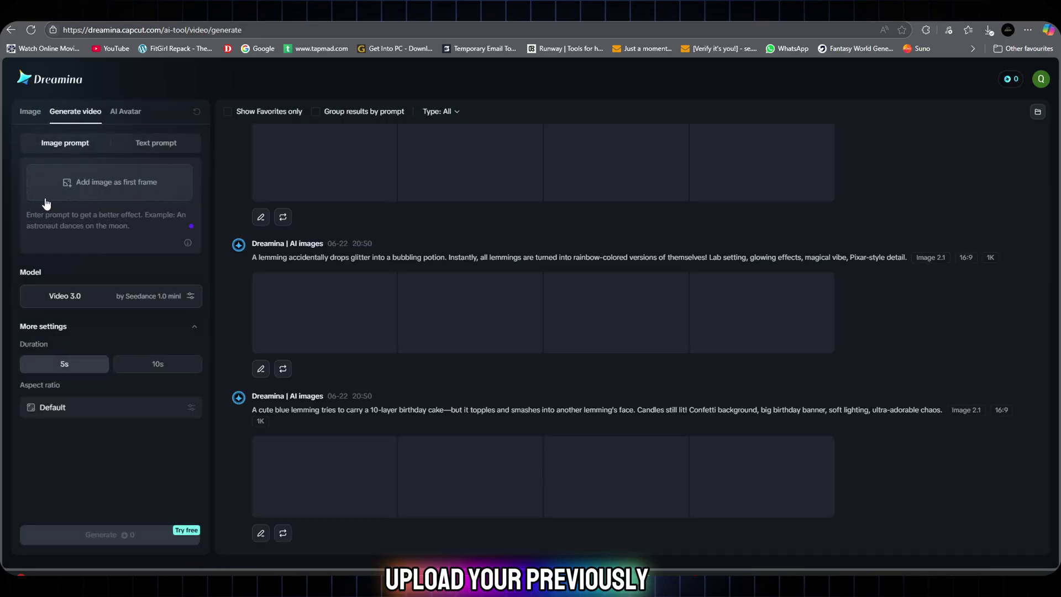
pyautogui.click(163, 143)
pyautogui.click(85, 146)
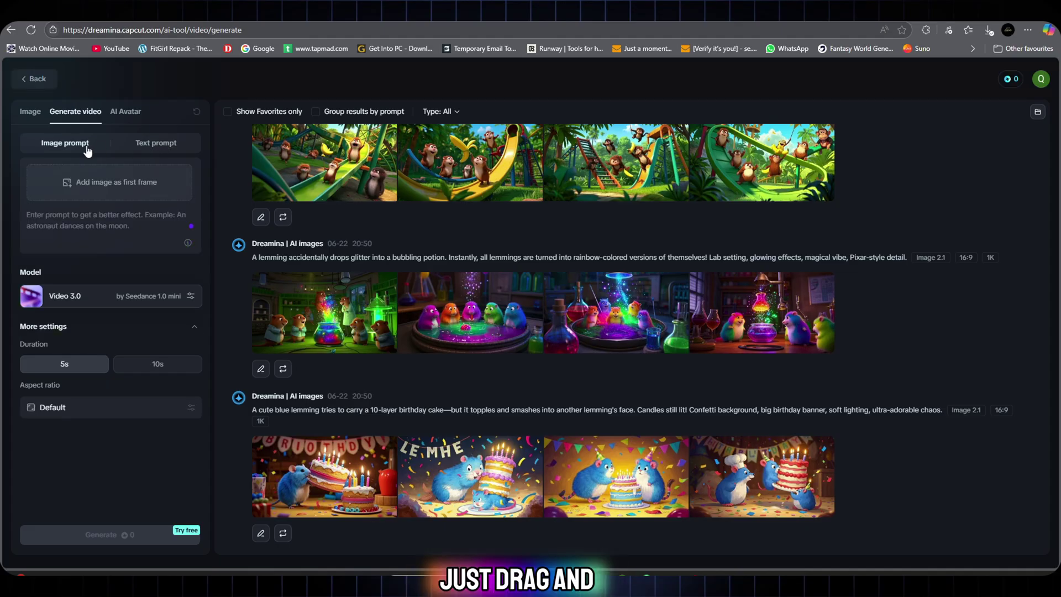
pyautogui.click(118, 186)
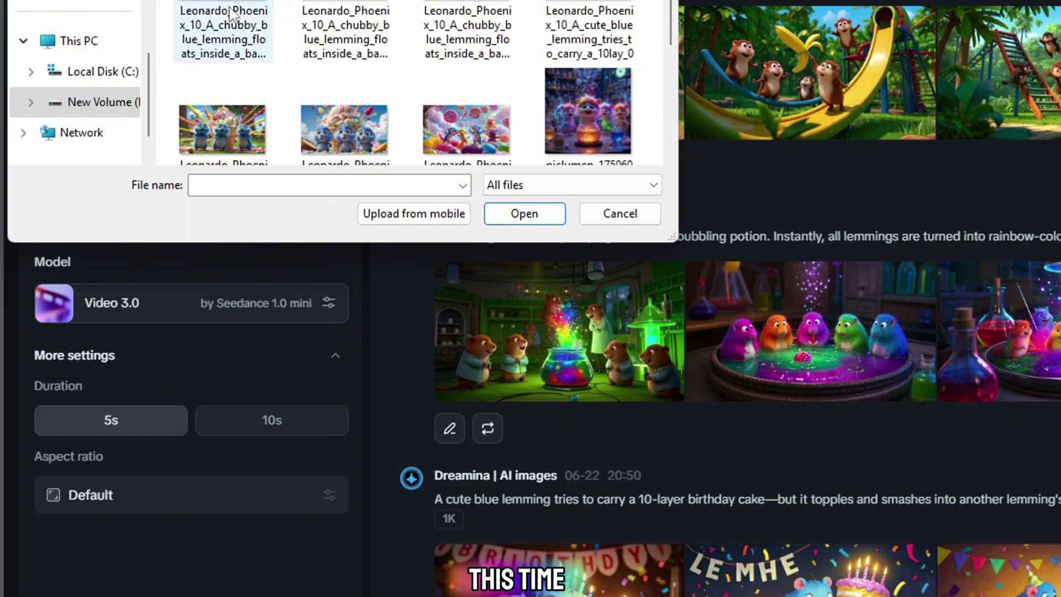
pyautogui.doubleClick(232, 16)
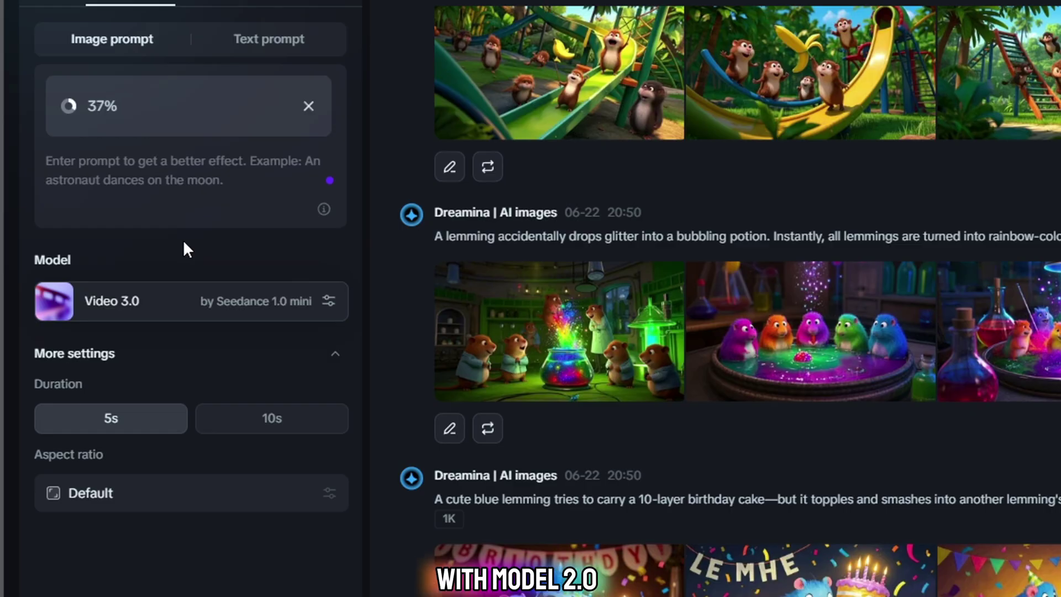
# Switch the video model to Video S2.0 Pro and generate the video from the uploaded bathtub image.
pyautogui.click(239, 304)
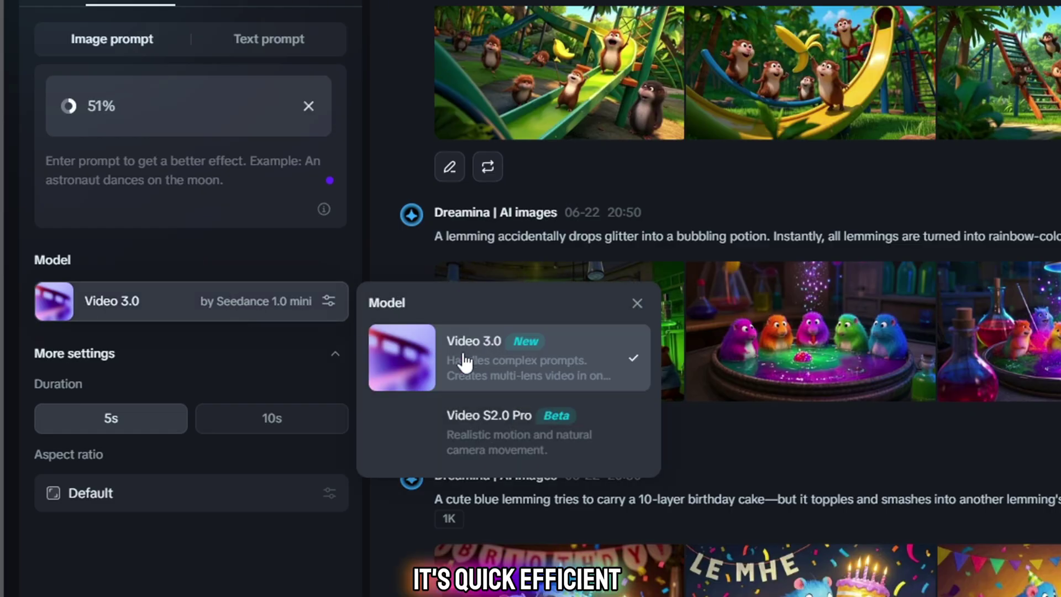
pyautogui.click(504, 445)
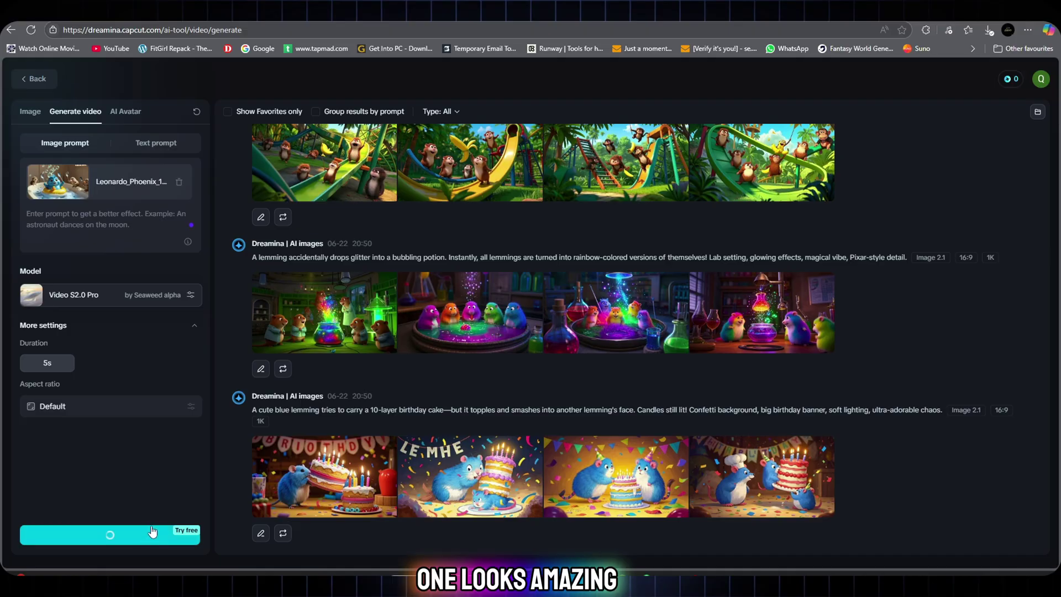
pyautogui.click(141, 535)
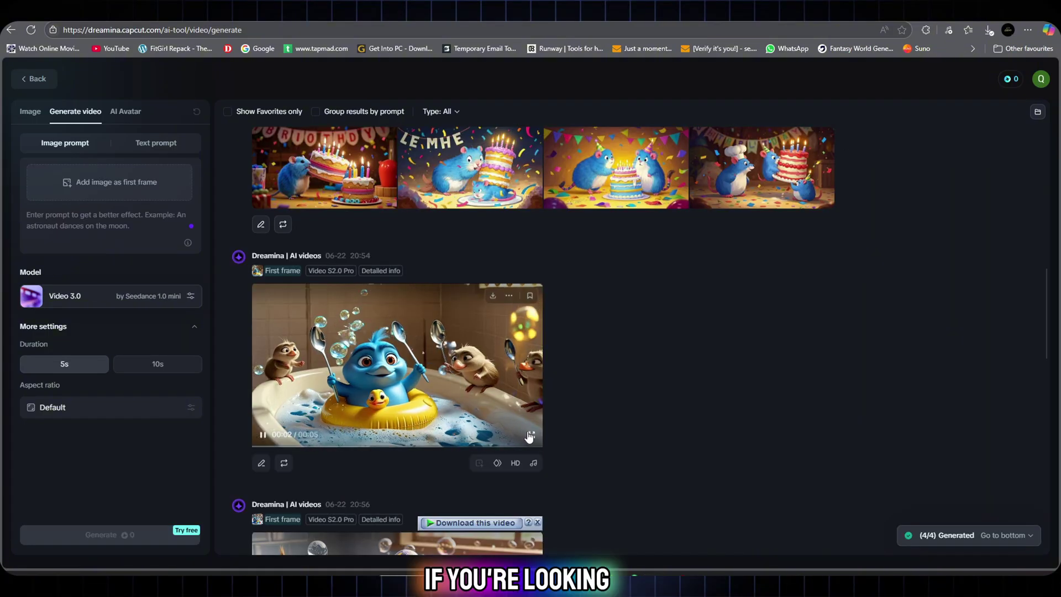
# Watch the first generated bathtub video full screen and in the results, and play the second bathtub video below it.
pyautogui.click(530, 435)
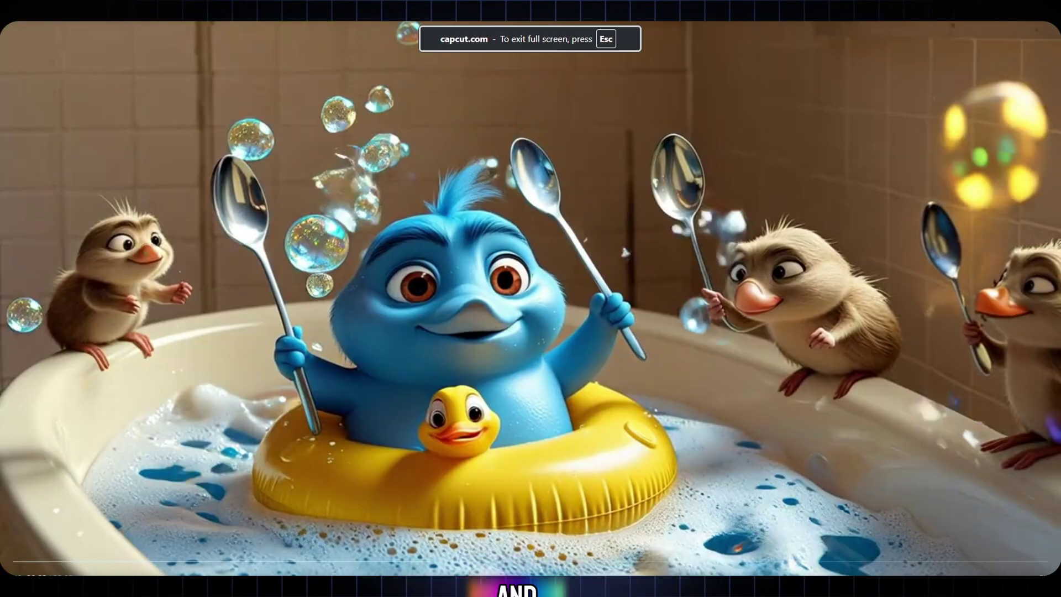
pyautogui.press('Escape')
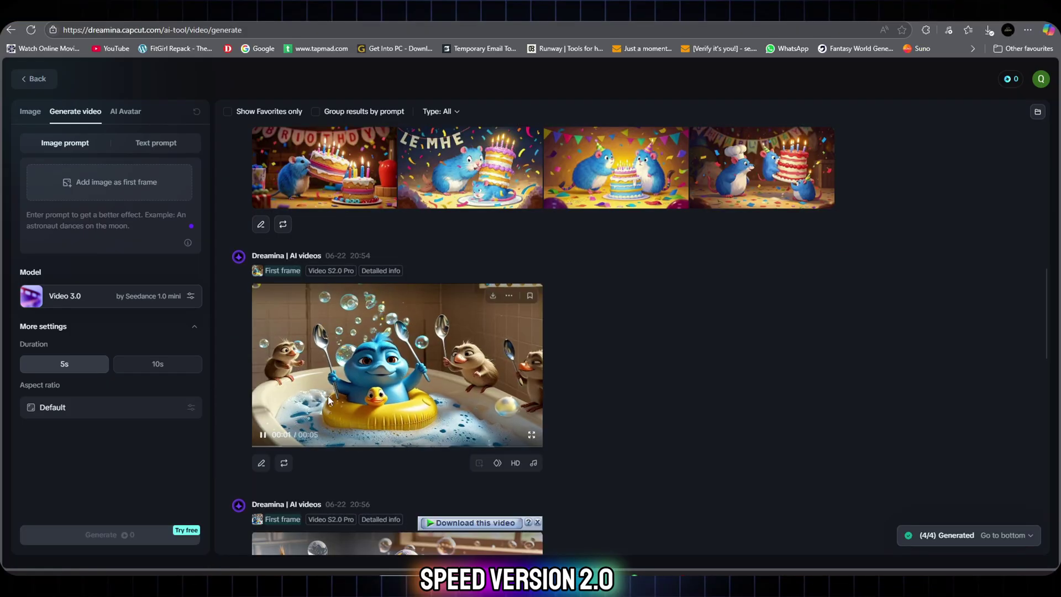
pyautogui.click(387, 392)
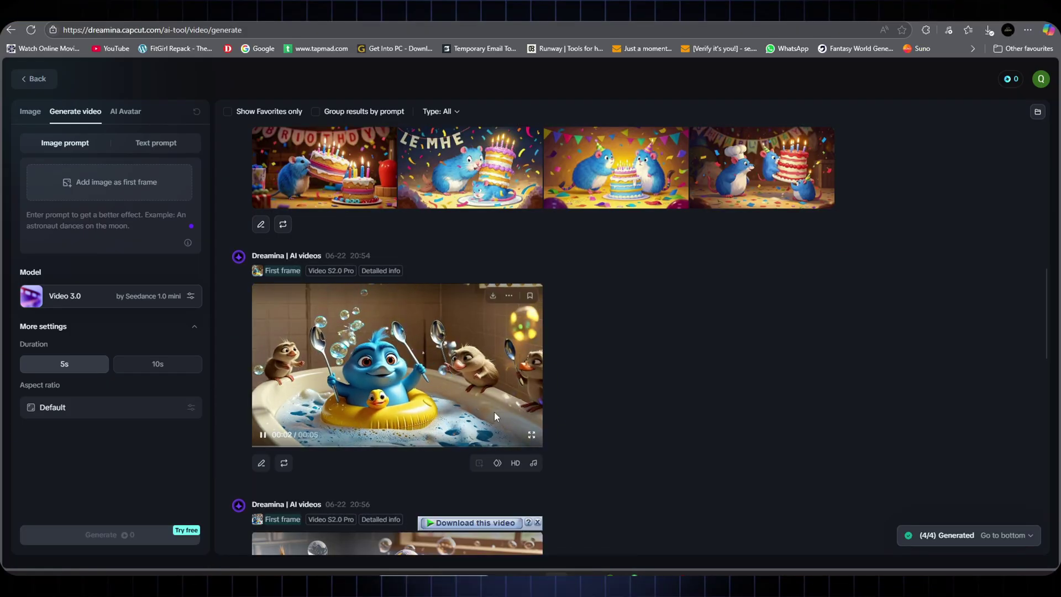
pyautogui.click(453, 285)
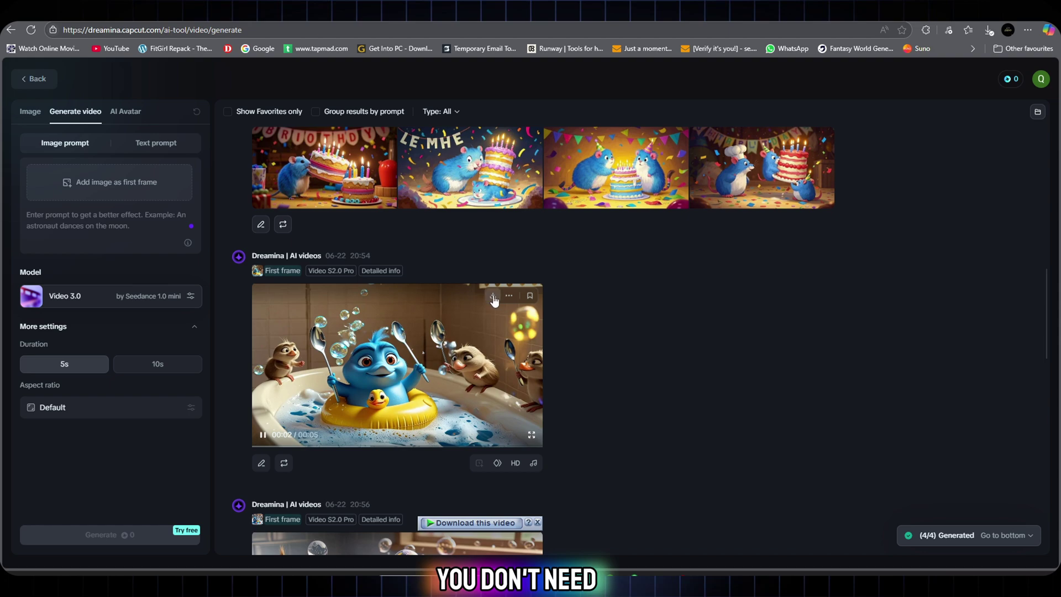
pyautogui.scroll(-5, 420, 409)
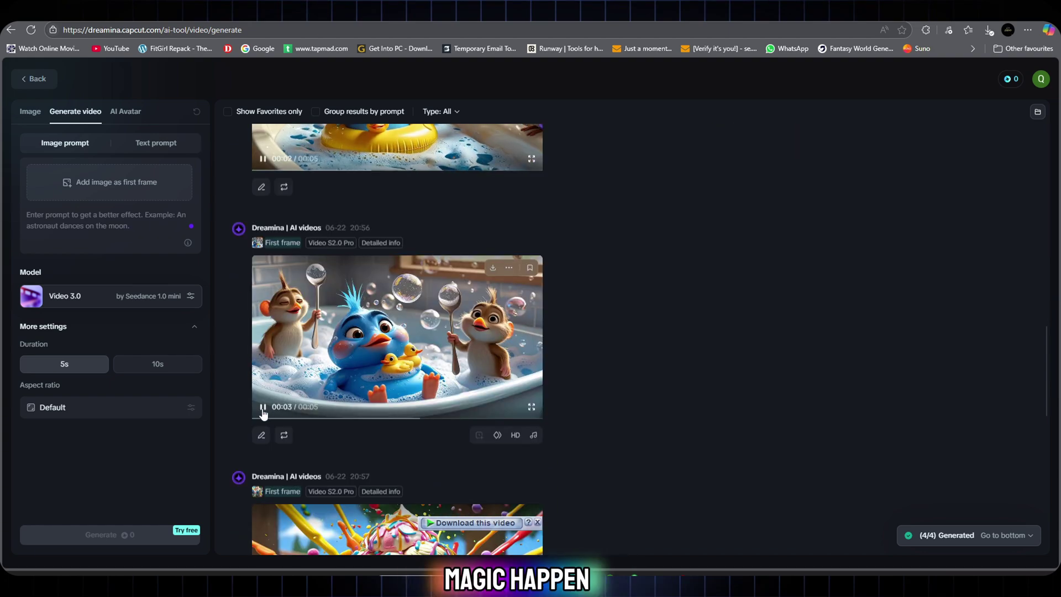
pyautogui.click(261, 418)
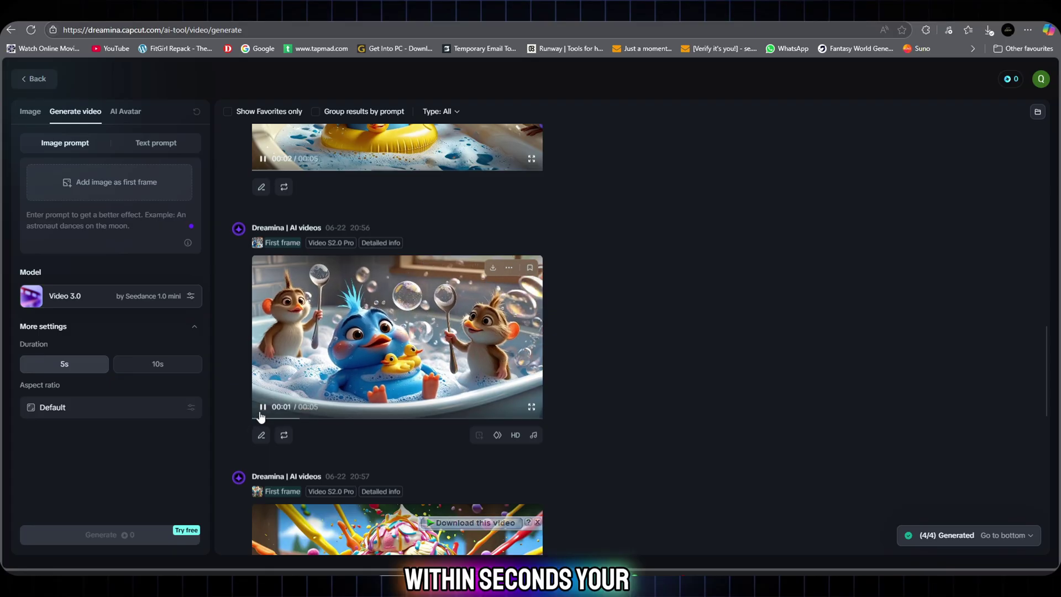